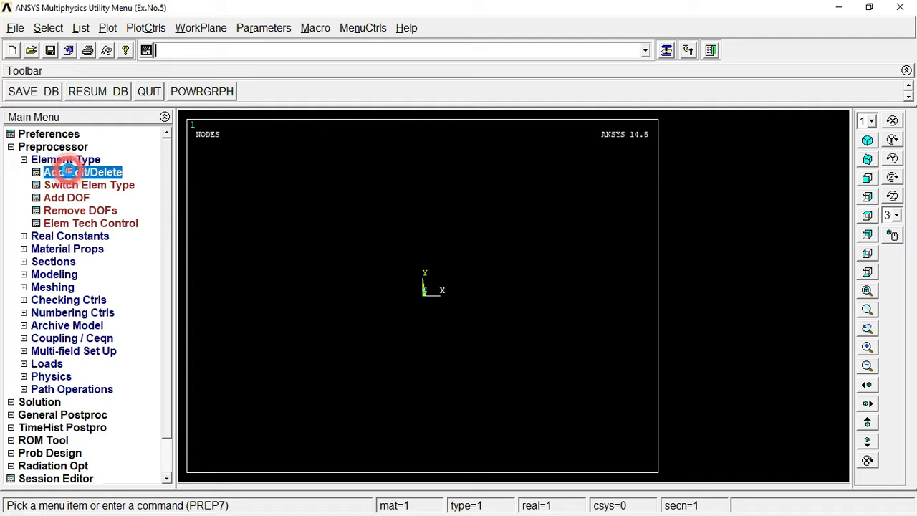
Step: Add the 8-node PLANE183 solid as element type 1 and set its K3 behavior to Axisymmetric
click(99, 343)
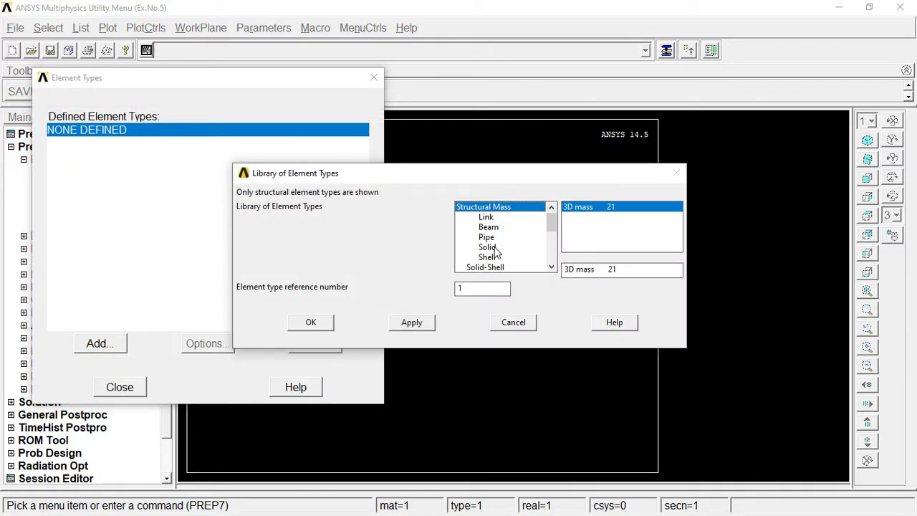
click(490, 247)
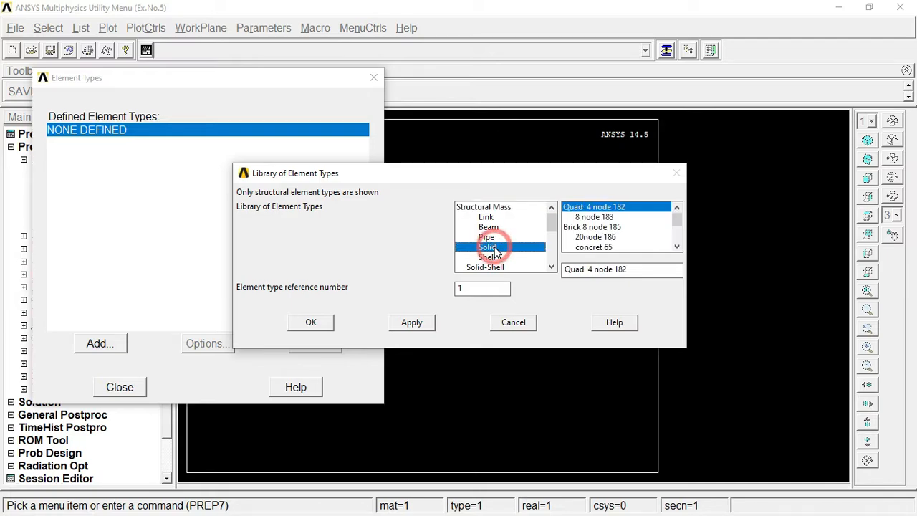
click(591, 217)
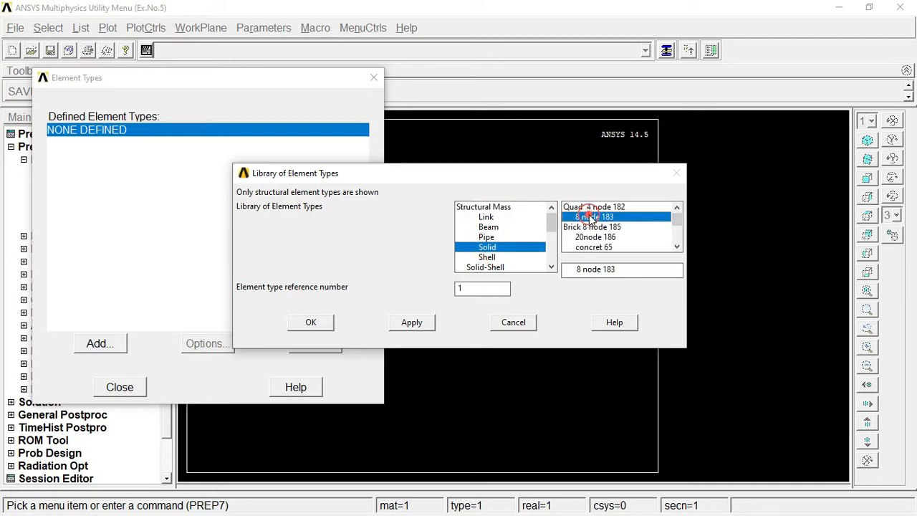
click(309, 324)
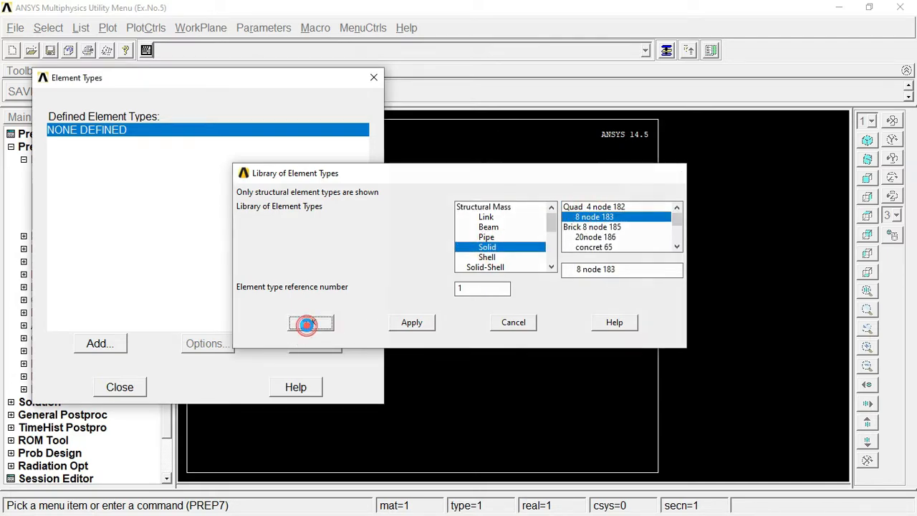
click(208, 350)
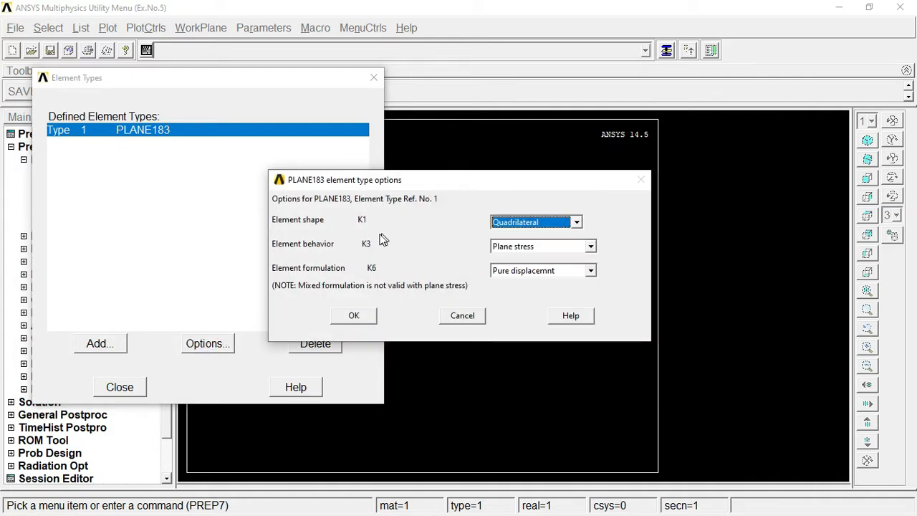
click(549, 249)
click(531, 269)
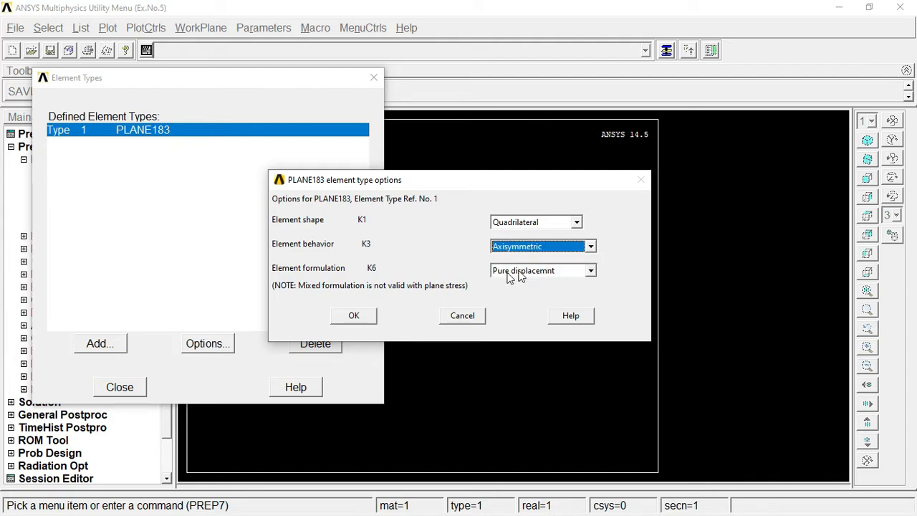
click(361, 315)
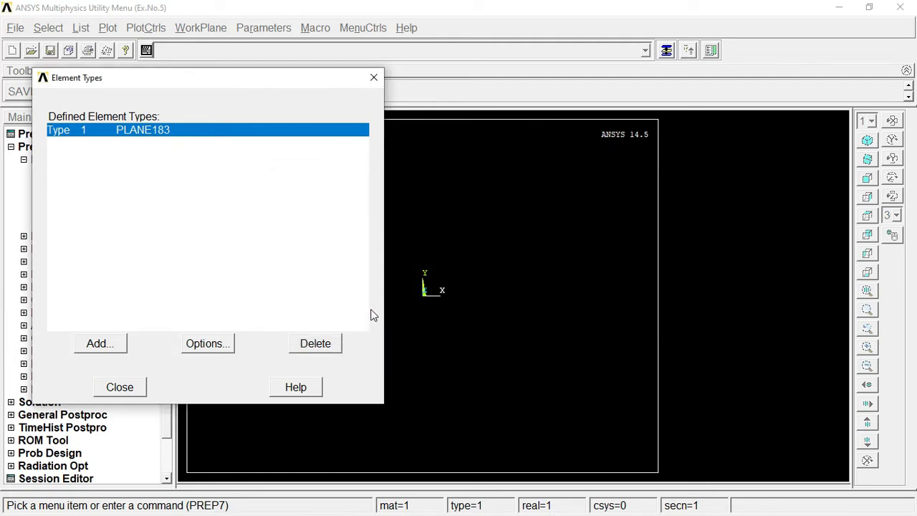
click(121, 385)
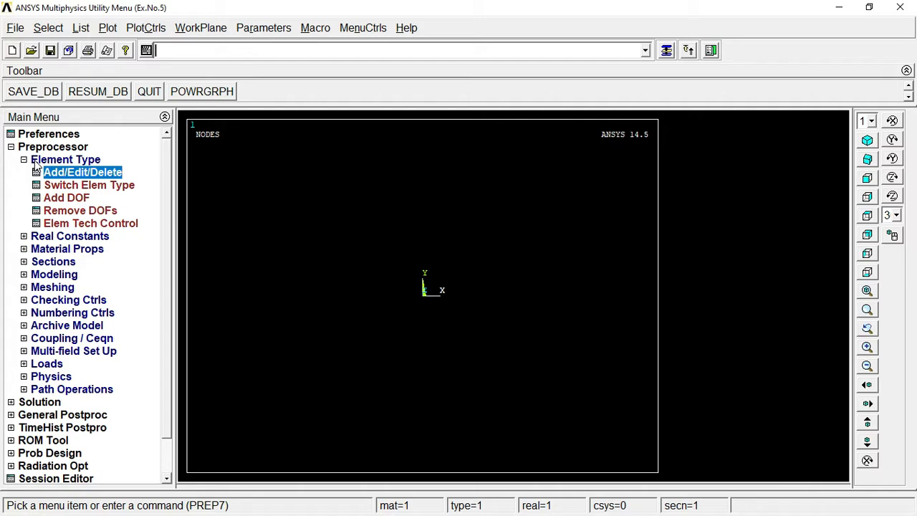
Step: Open the Structural > Linear > Elastic > Isotropic model for material 1
click(36, 162)
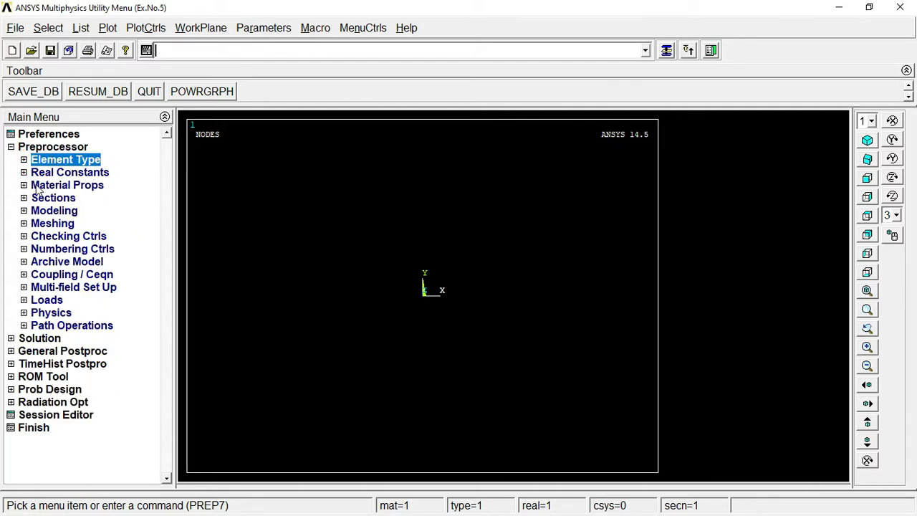
click(38, 186)
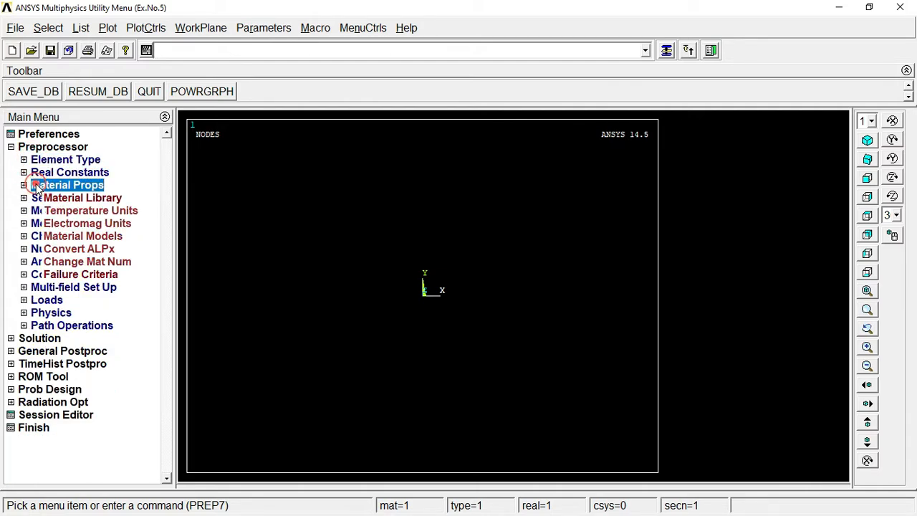
click(98, 236)
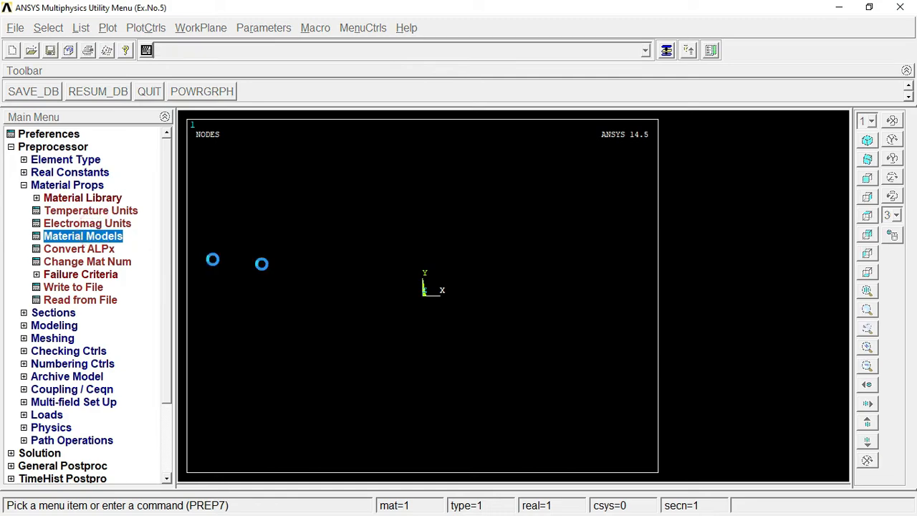
click(487, 229)
double_click(495, 229)
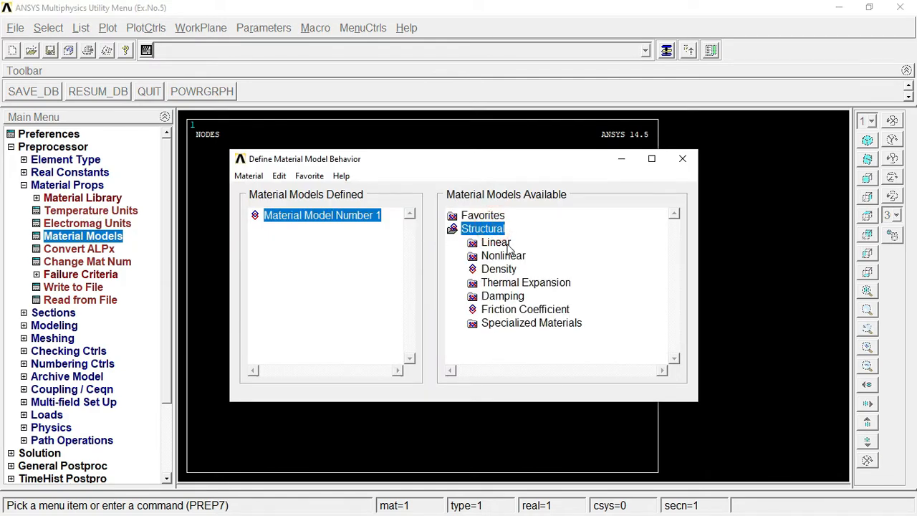
double_click(495, 242)
double_click(517, 255)
click(542, 270)
double_click(542, 270)
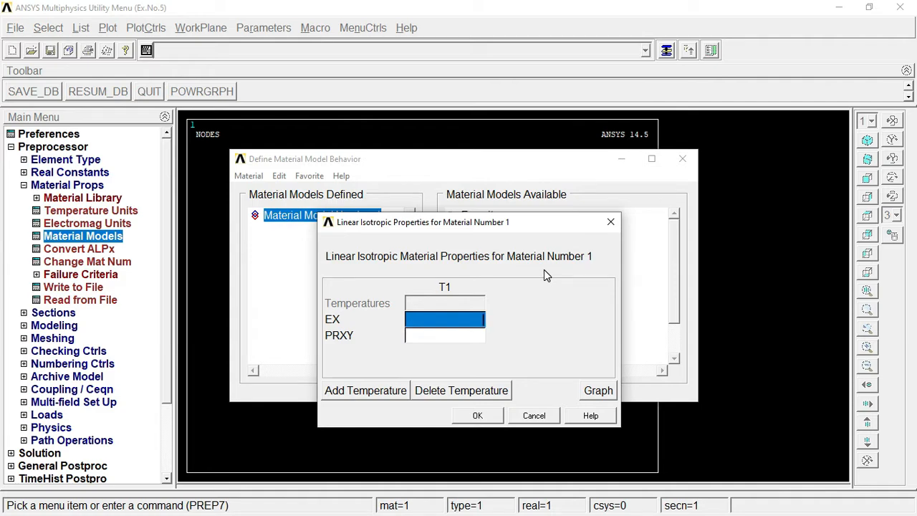
Step: Enter EX 2e5 and PRXY 0.3, then close the material models window
text(2)
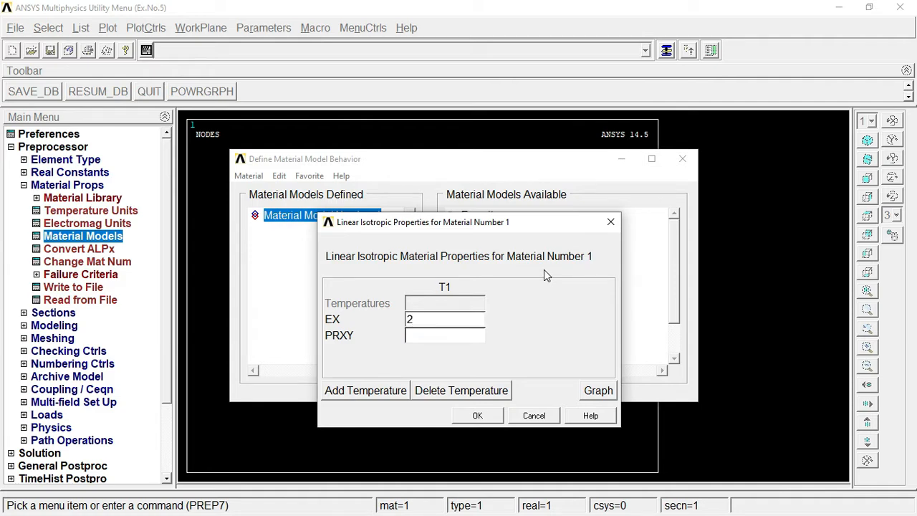
text(e5)
key(Tab)
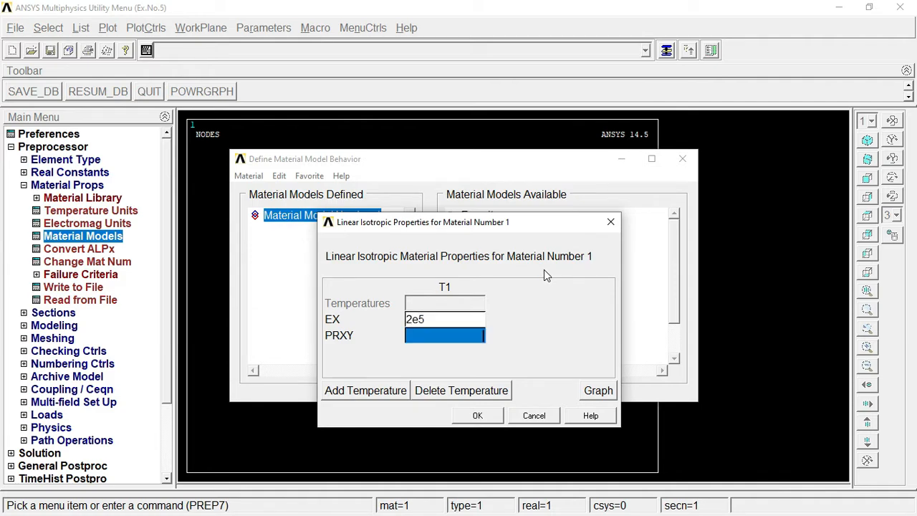
text(0)
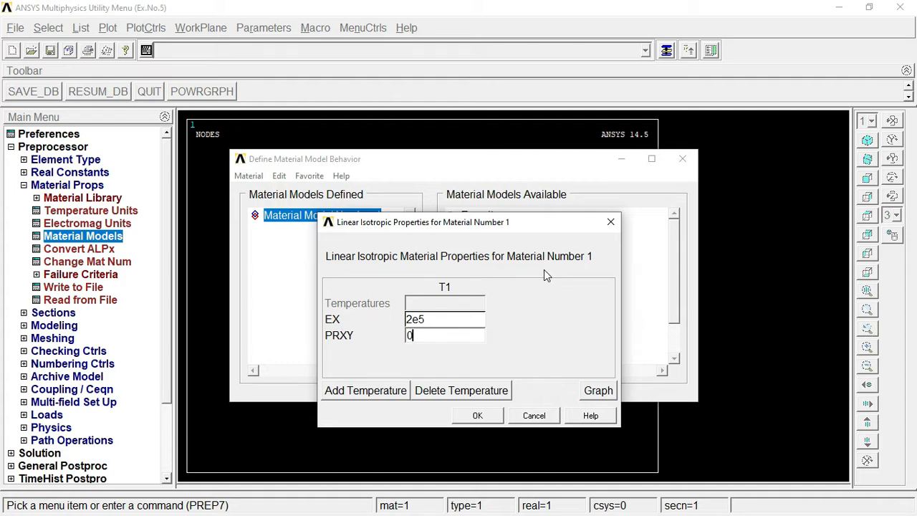
text(.3)
click(484, 415)
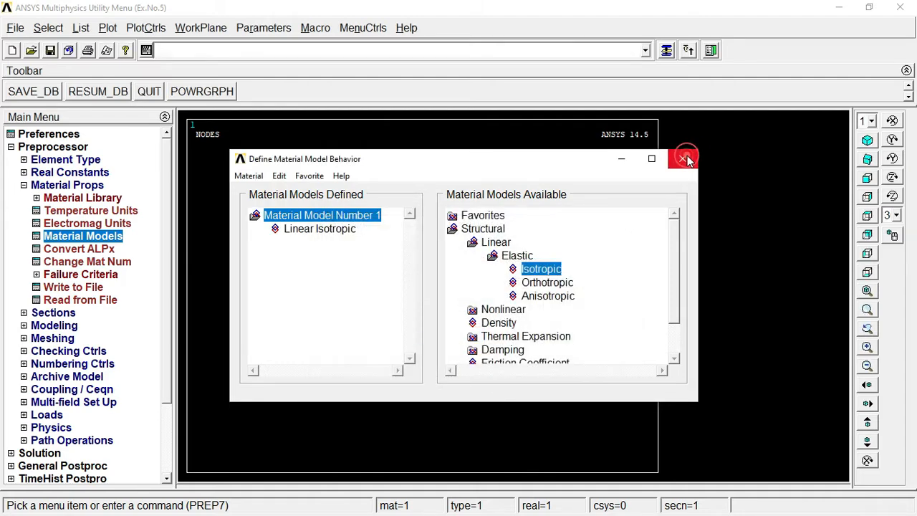
click(687, 161)
click(68, 185)
click(68, 186)
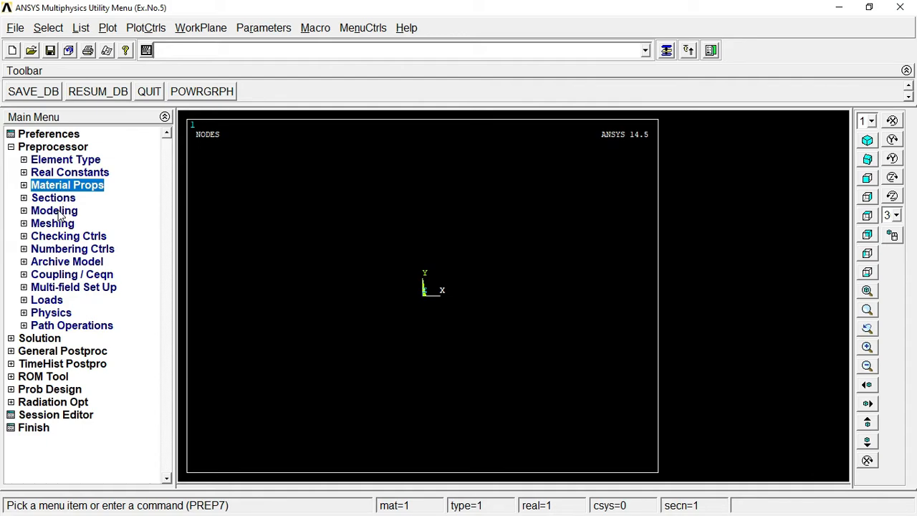
Step: Create a rectangle by dimensions with X1 0, X2 20, Y1 0, Y2 60
click(59, 212)
click(59, 224)
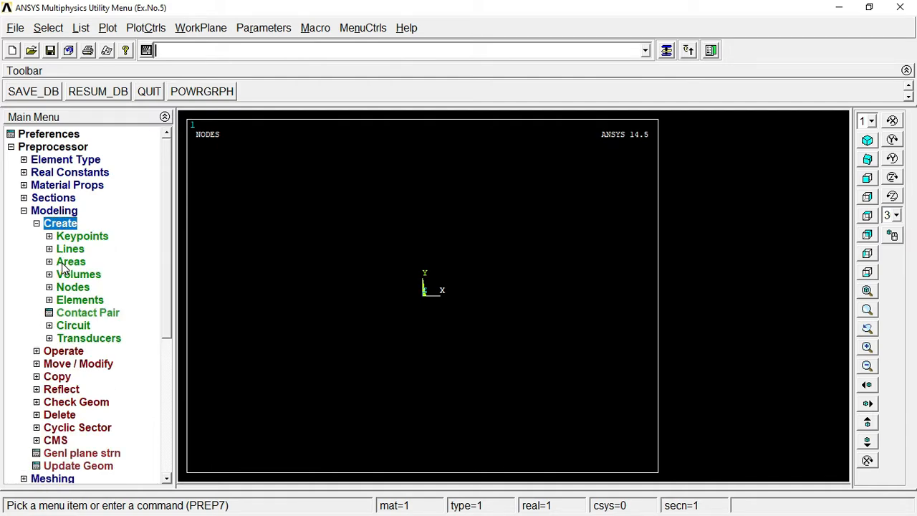
click(65, 263)
click(85, 288)
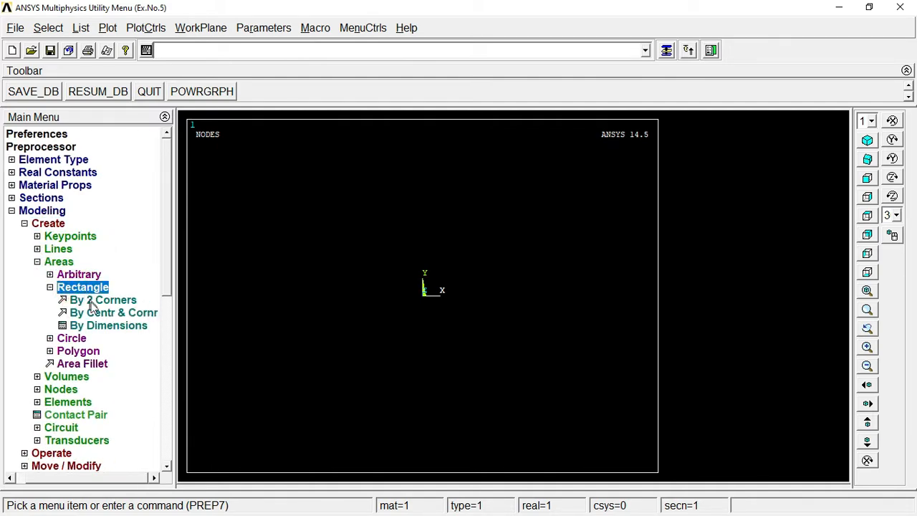
click(108, 328)
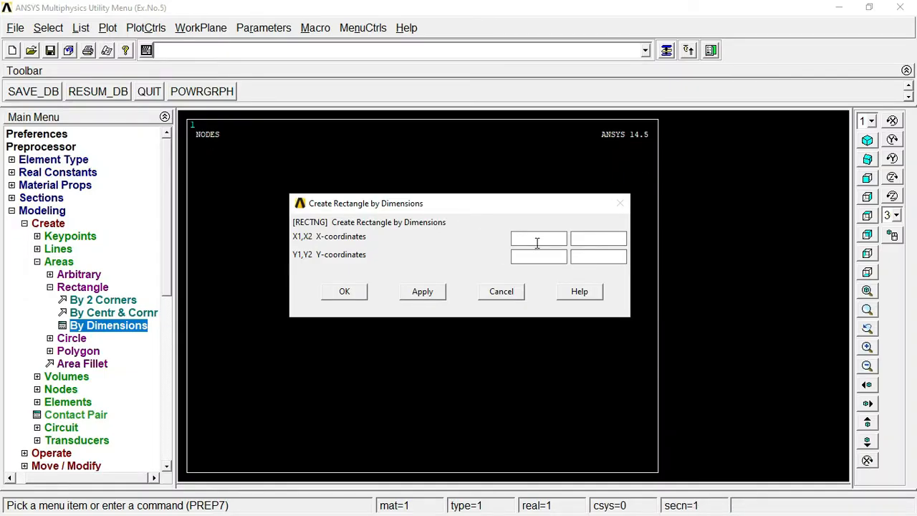
click(536, 242)
text(0)
key(Tab)
text(20)
key(Tab)
text(060)
click(423, 294)
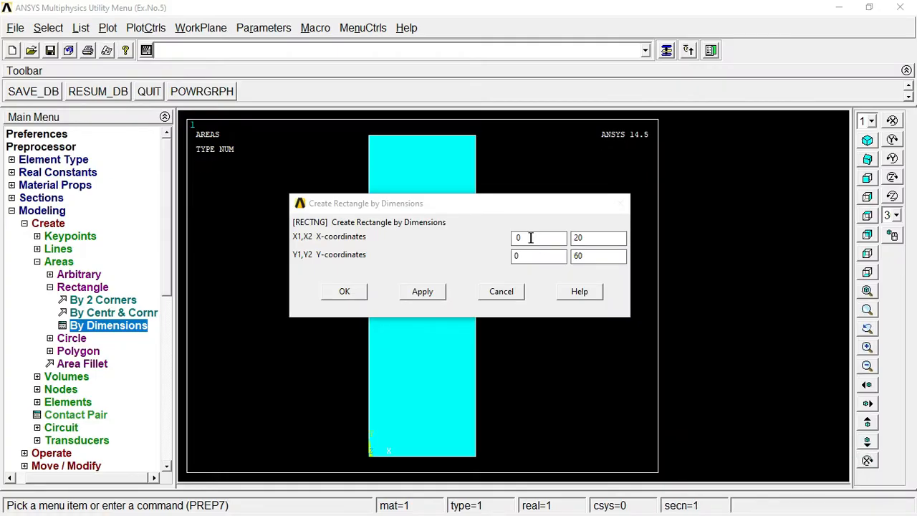
Step: Create the web rectangle spanning X 20 to 80 and Y 20 to 40
click(528, 236)
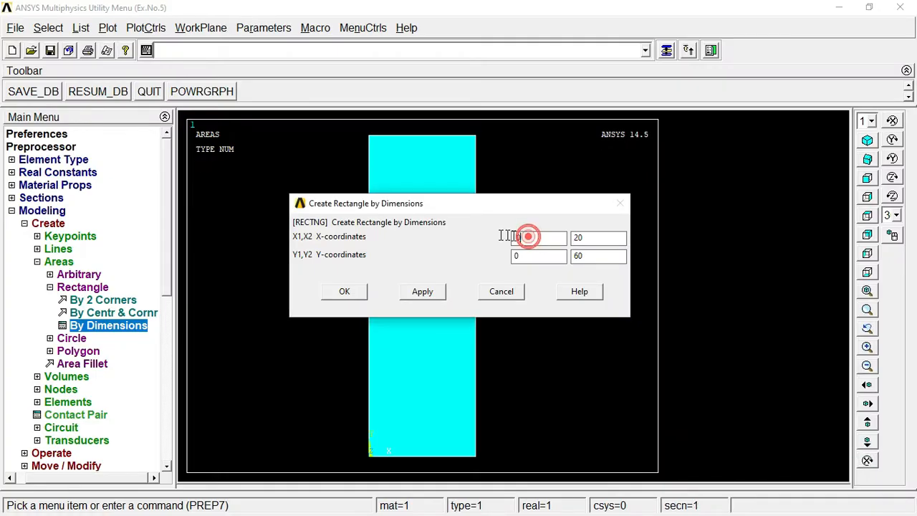
drag(527, 237, 485, 239)
key(BackSpace)
text(20)
key(Delete)
text(80)
key(Tab)
text(20)
key(Delete)
key(Delete)
text(40)
click(419, 292)
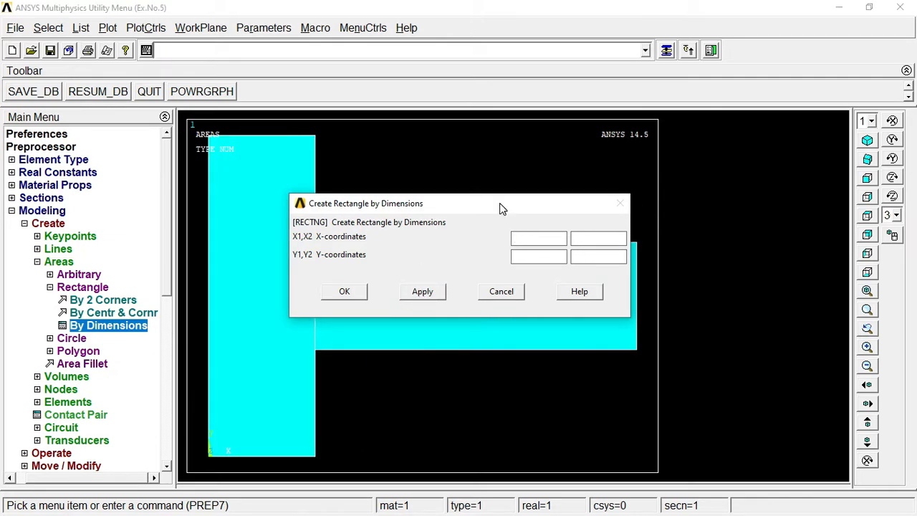
Step: Create the right flange rectangle spanning X 80 to 100 and Y 0 to 60
click(535, 237)
text(80)
text(100)
text(0)
key(Tab)
text(60)
click(349, 291)
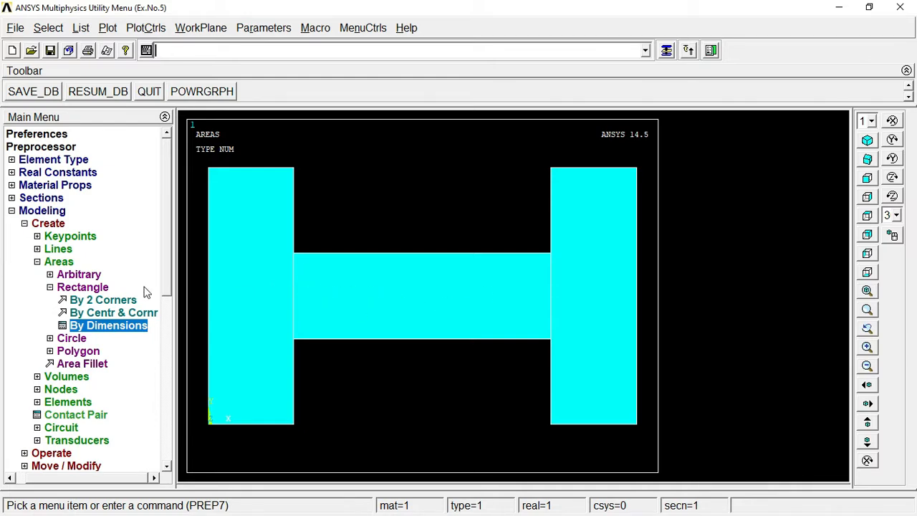
click(78, 287)
Step: Boolean-add the left, middle and right rectangles into one area
click(63, 262)
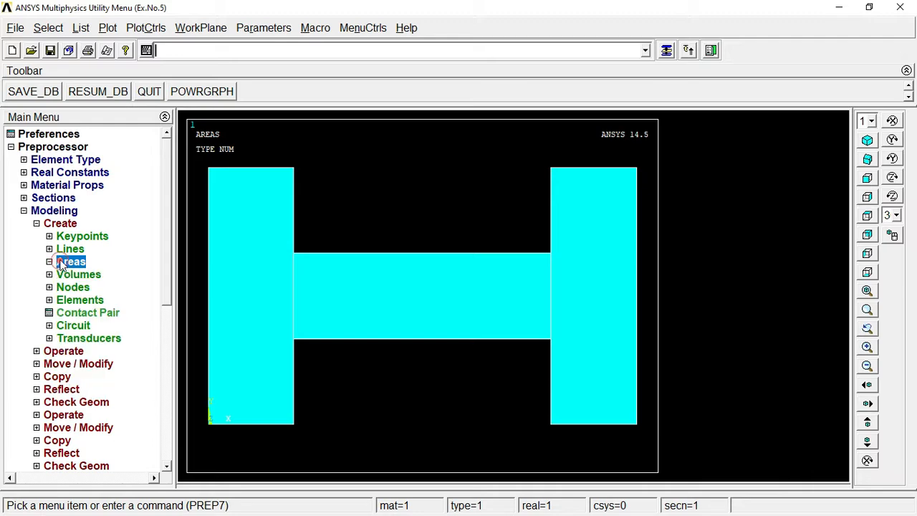
click(53, 224)
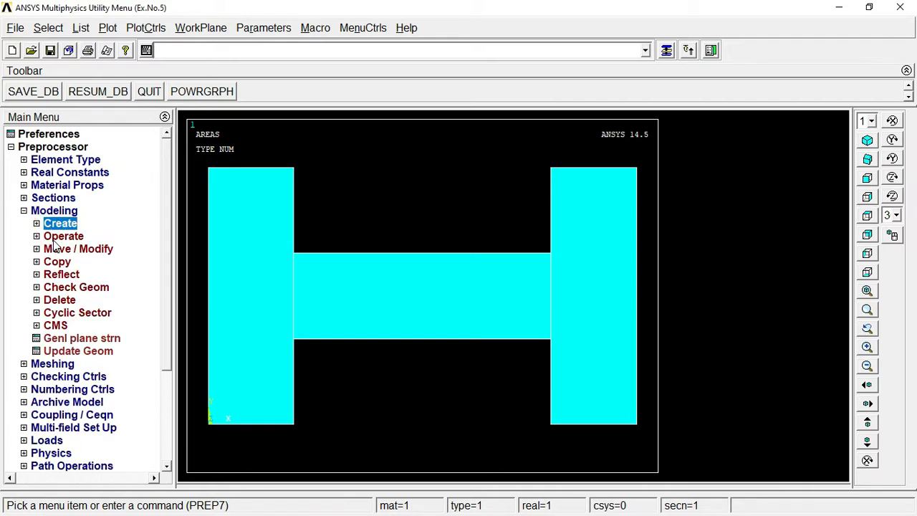
click(58, 236)
click(75, 275)
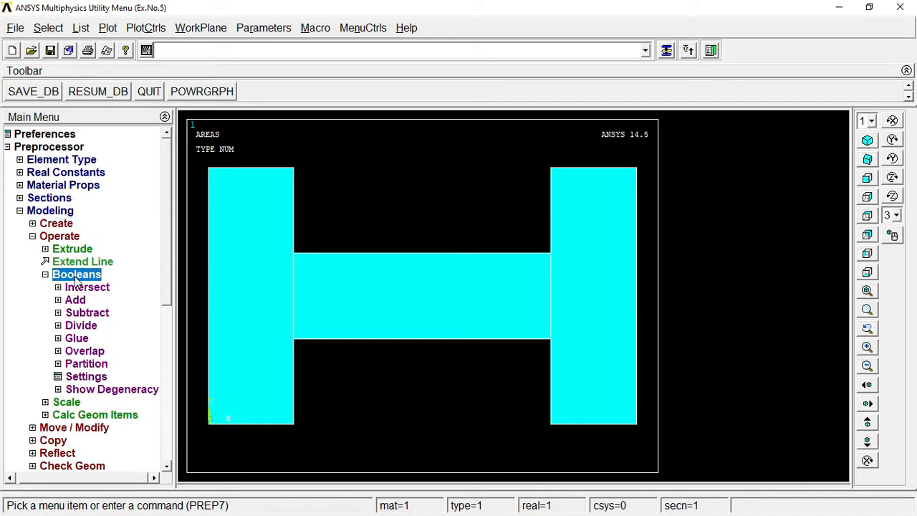
click(76, 301)
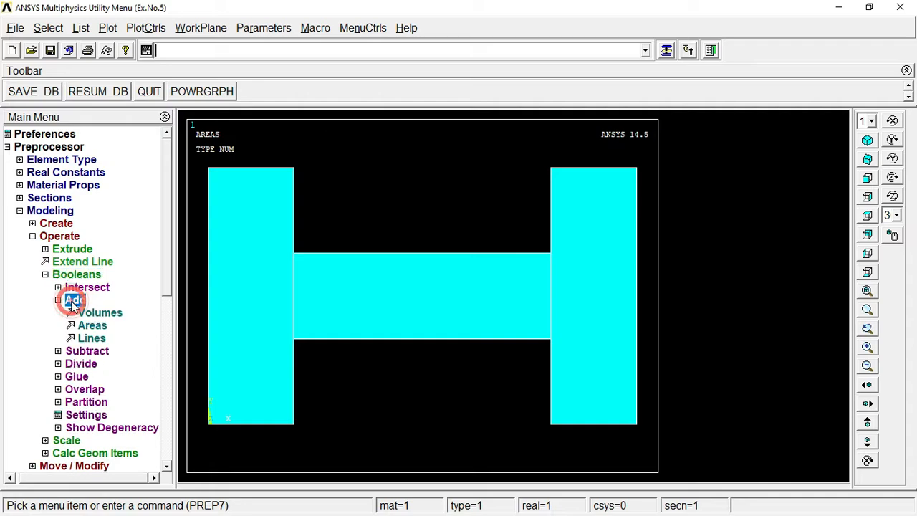
click(92, 327)
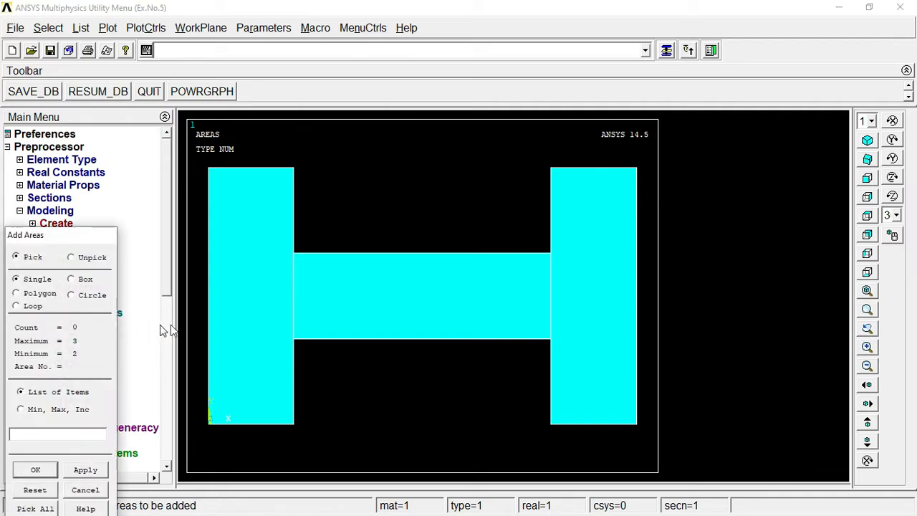
click(248, 303)
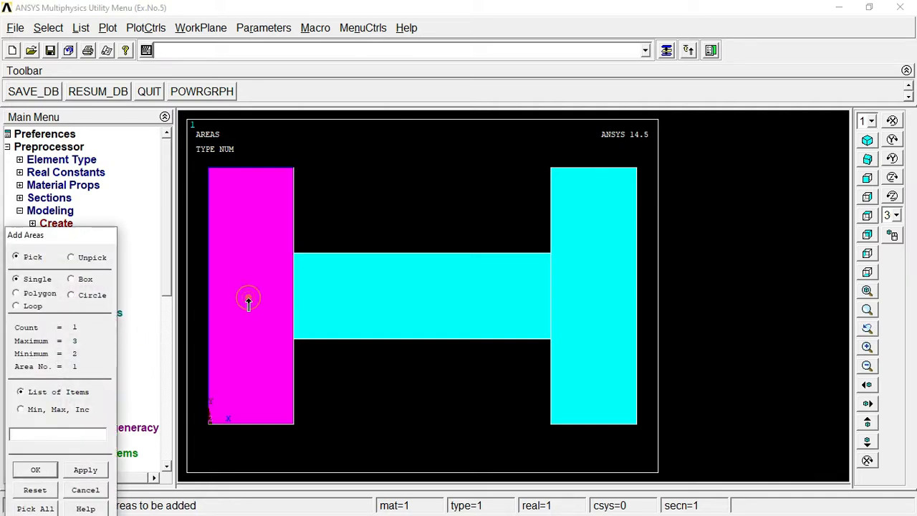
click(378, 310)
click(573, 307)
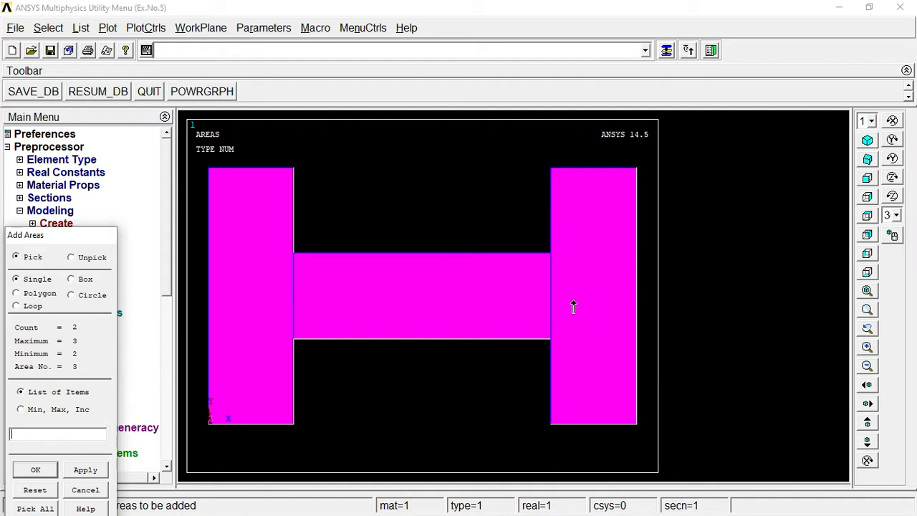
click(34, 469)
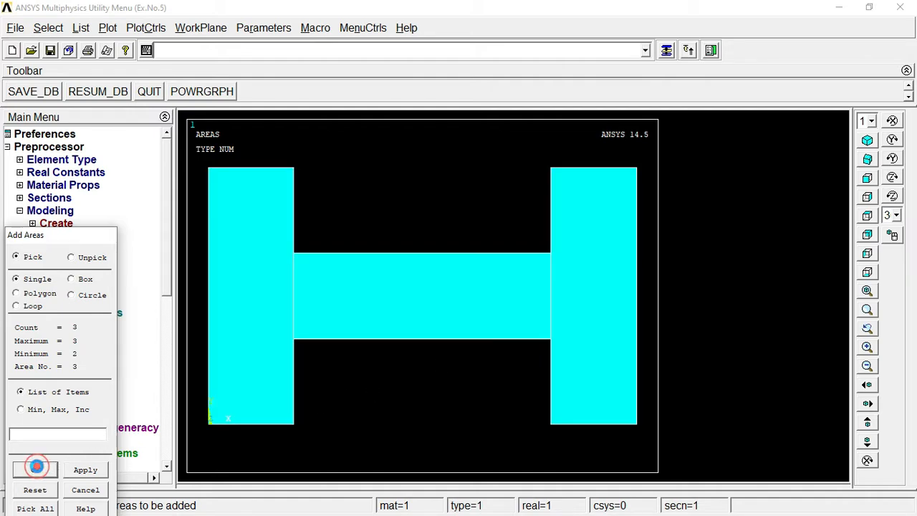
Step: Collapse the Modeling branch and expand the Meshing size controls
click(56, 237)
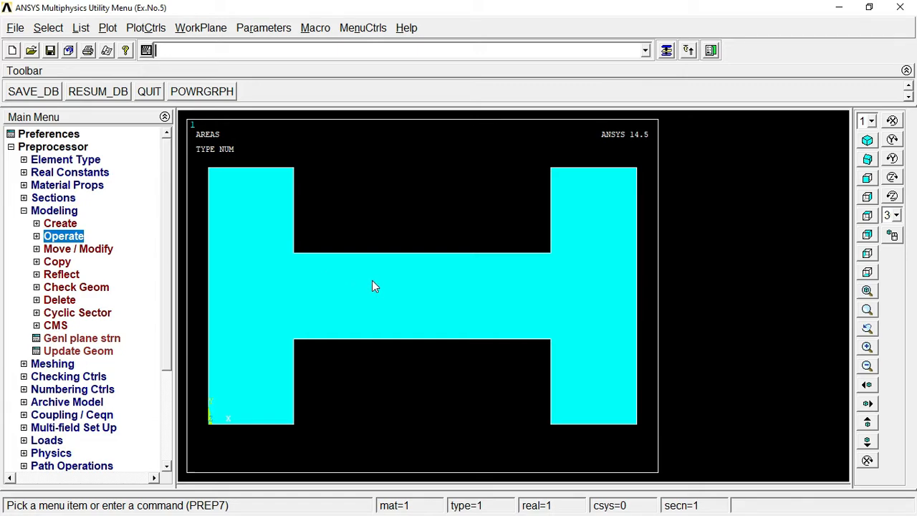
double_click(56, 212)
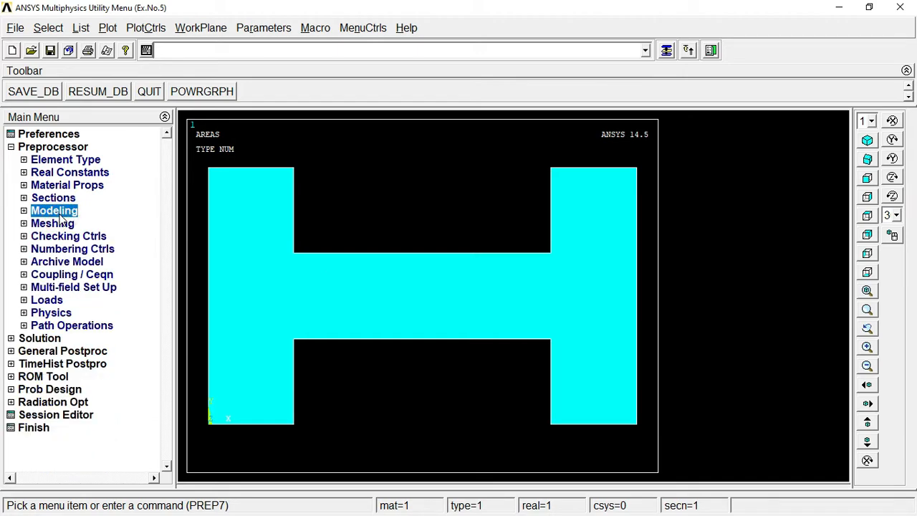
double_click(54, 224)
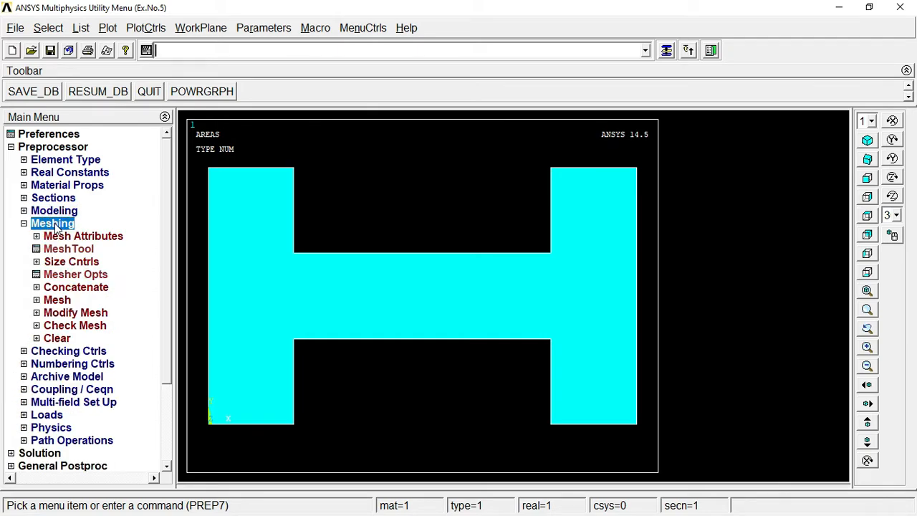
double_click(70, 262)
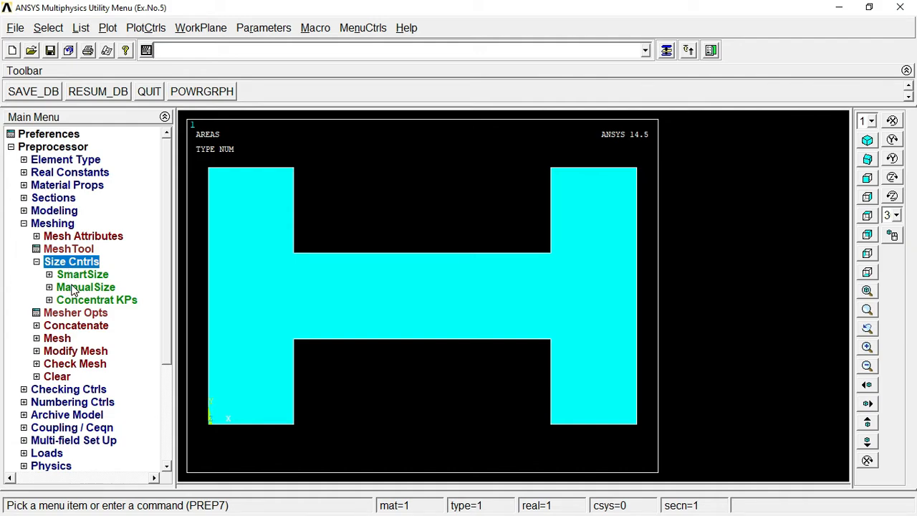
Step: Set the manual element size for all areas to an edge length of 5
double_click(75, 288)
double_click(79, 313)
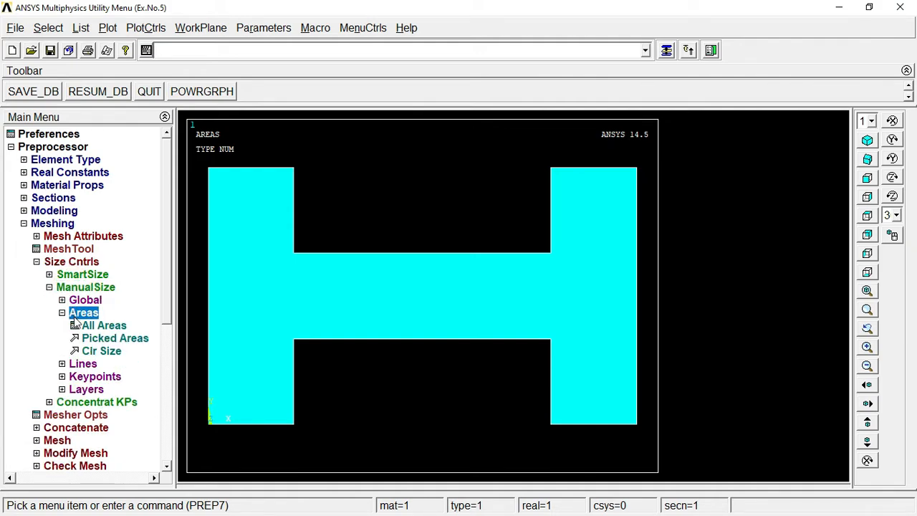
click(102, 327)
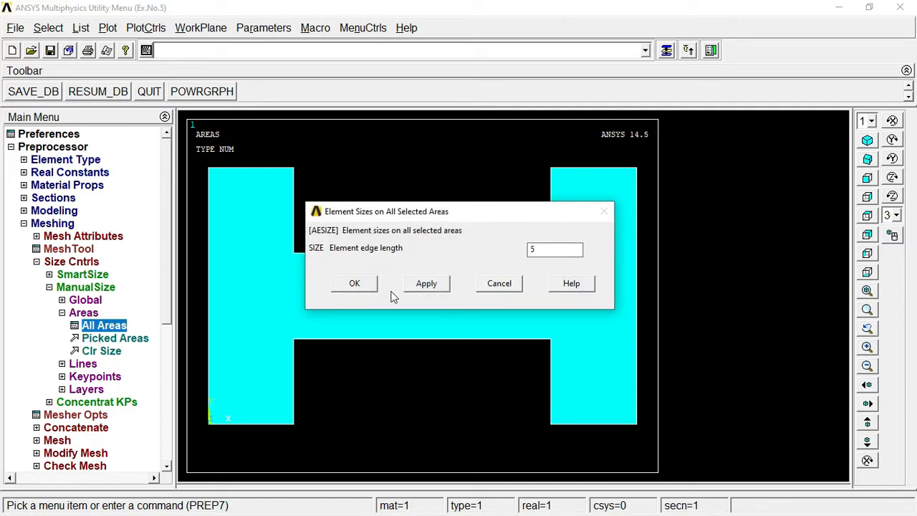
click(352, 284)
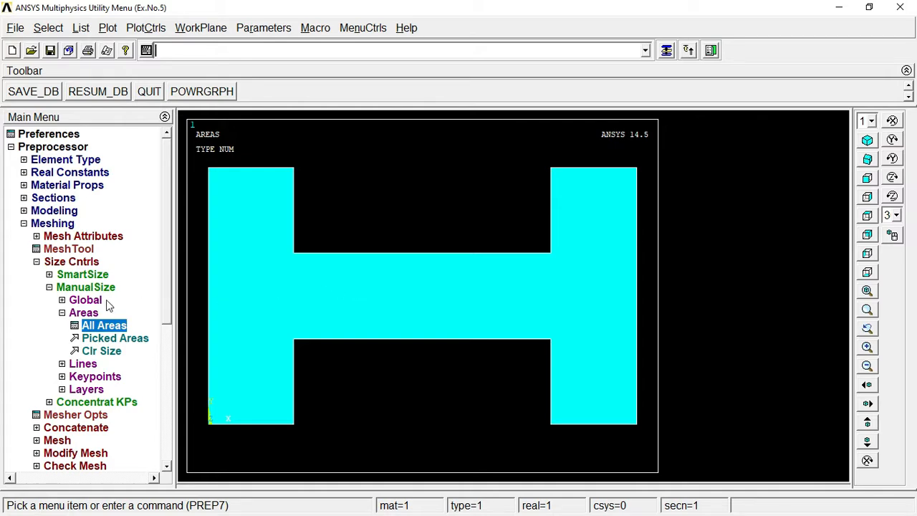
click(80, 312)
click(57, 287)
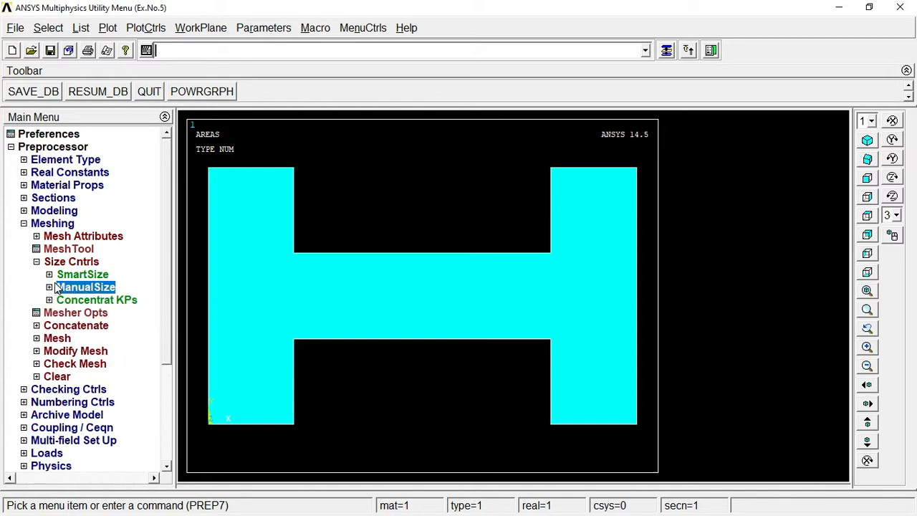
Step: Free-mesh the H-shaped area
click(52, 340)
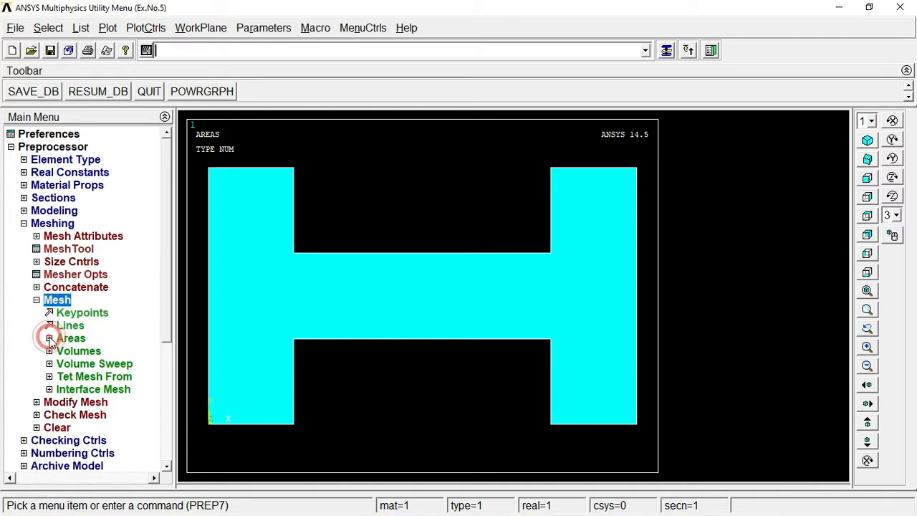
click(71, 338)
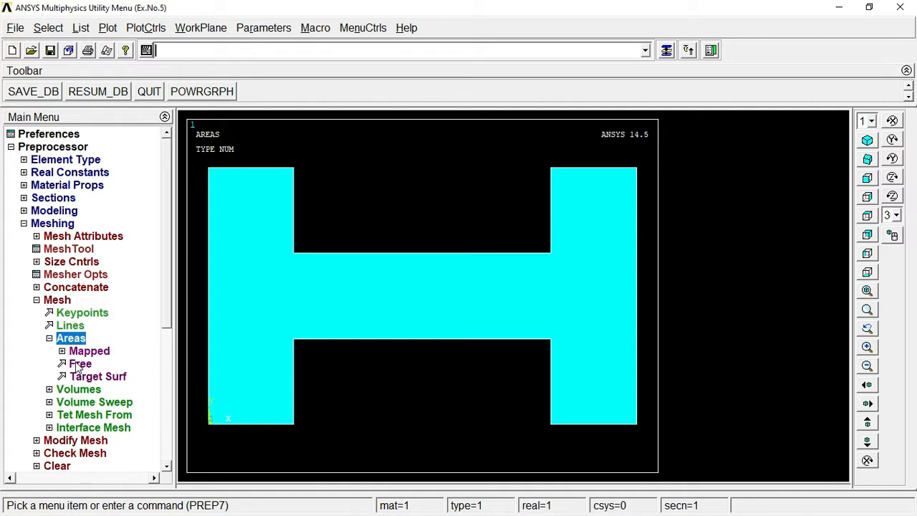
click(77, 363)
click(279, 295)
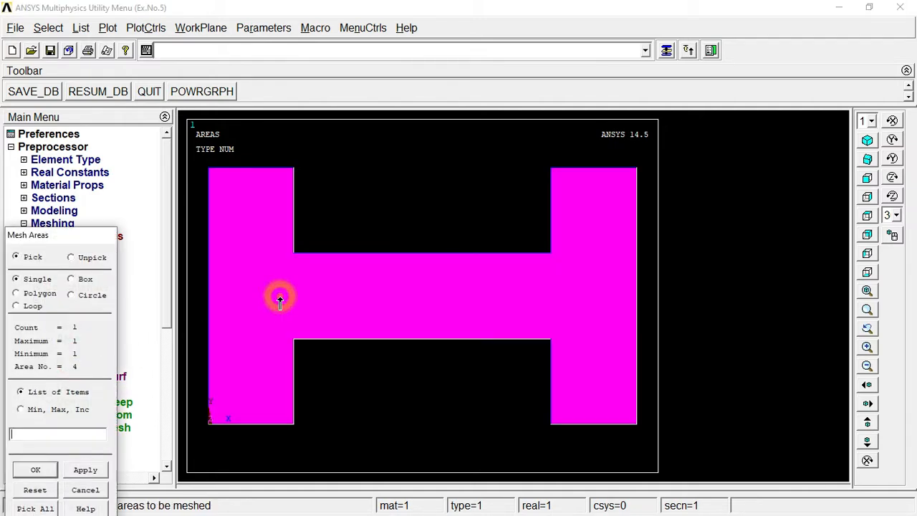
click(36, 469)
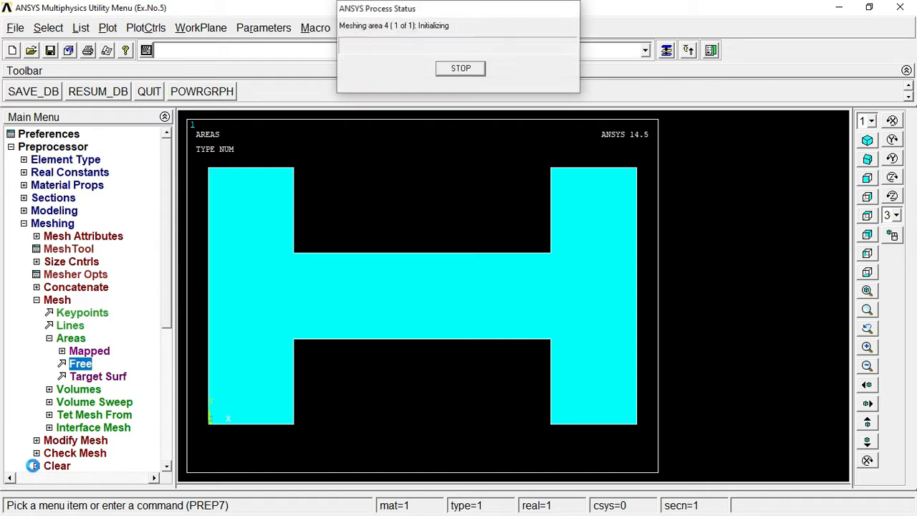
click(50, 338)
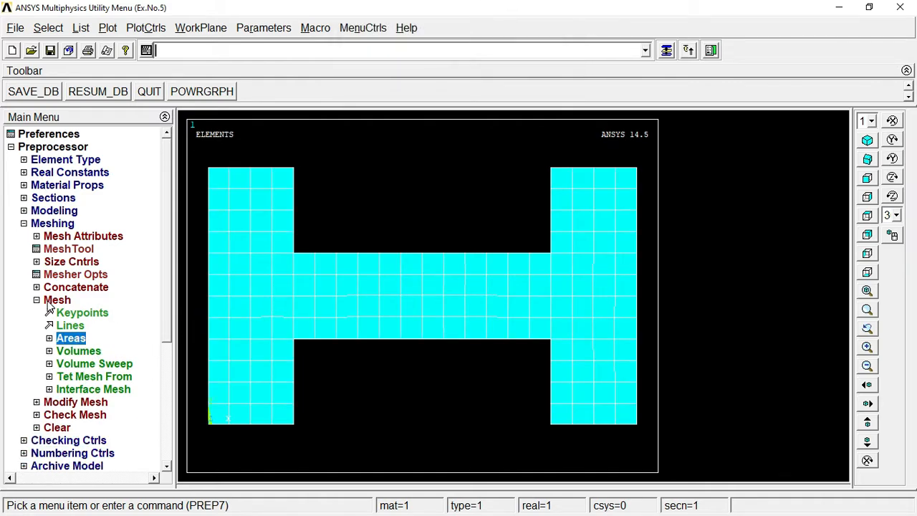
click(47, 304)
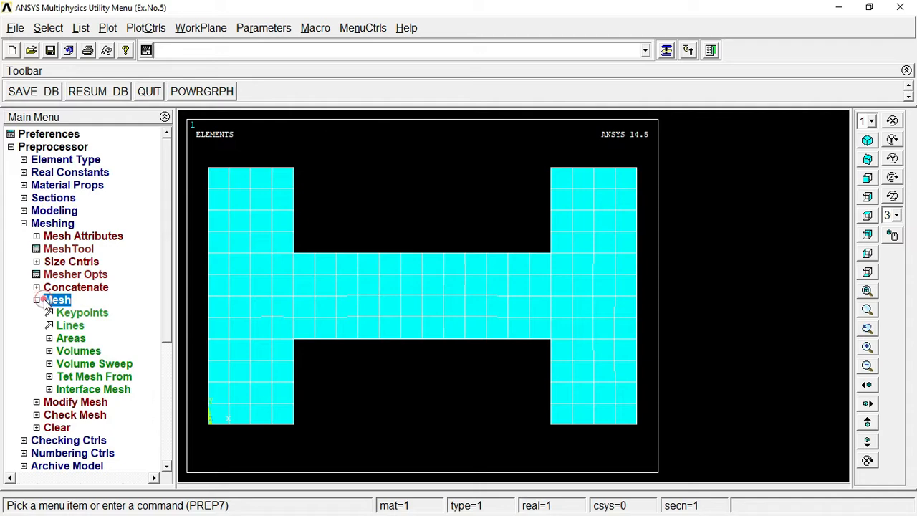
Step: Turn on Element numbers shown as Colors only, so each element plots in its own colour
click(31, 224)
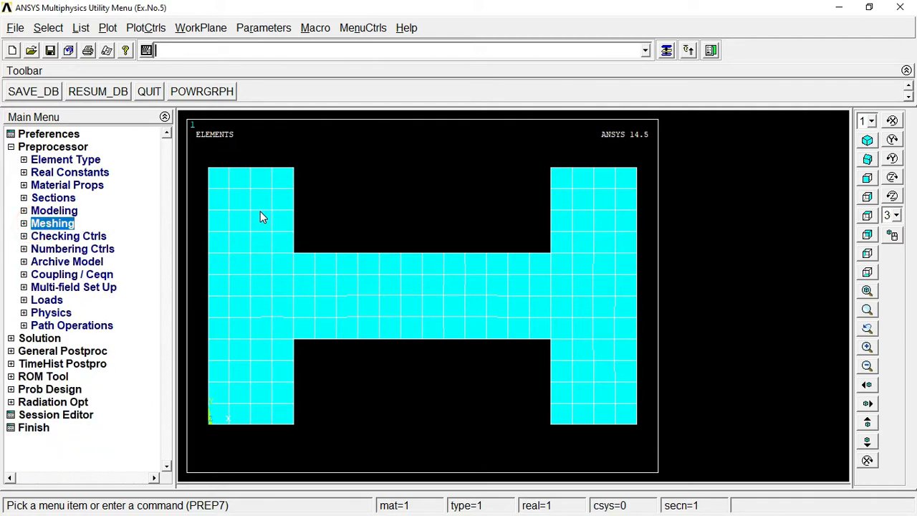
click(136, 29)
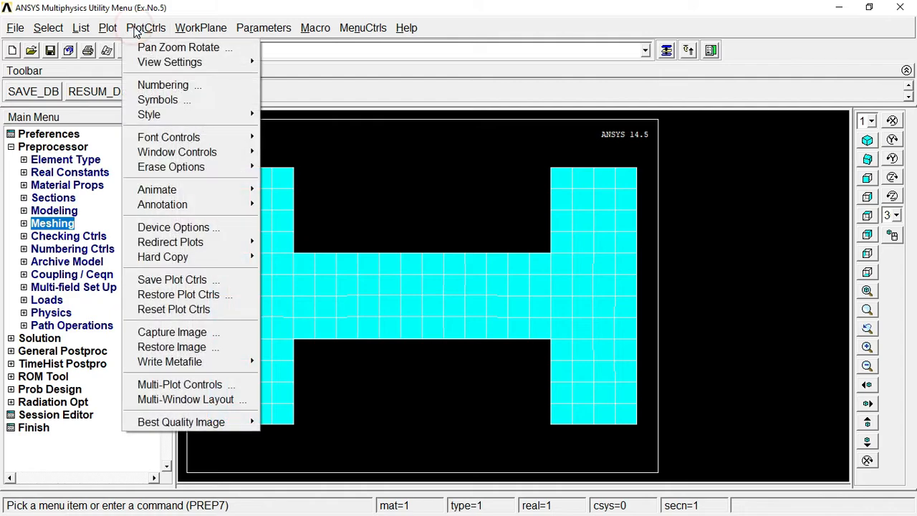
click(194, 86)
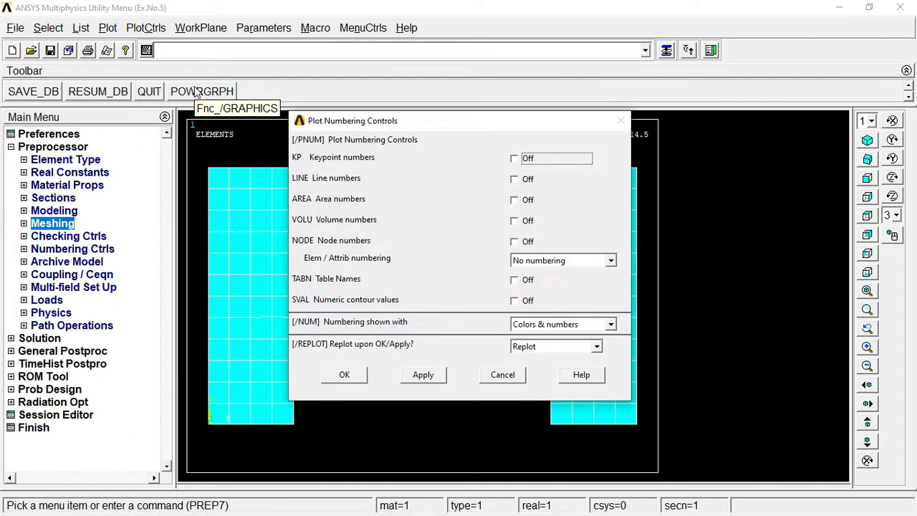
click(544, 262)
click(541, 283)
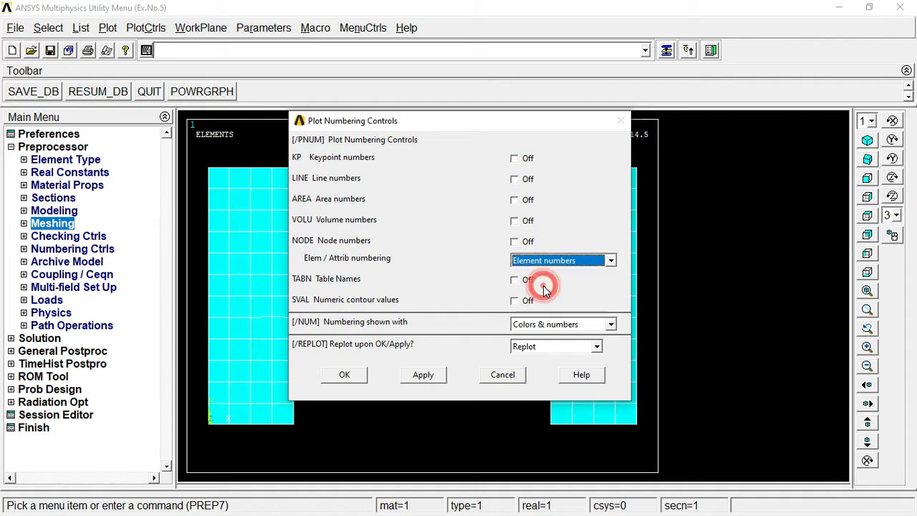
click(548, 327)
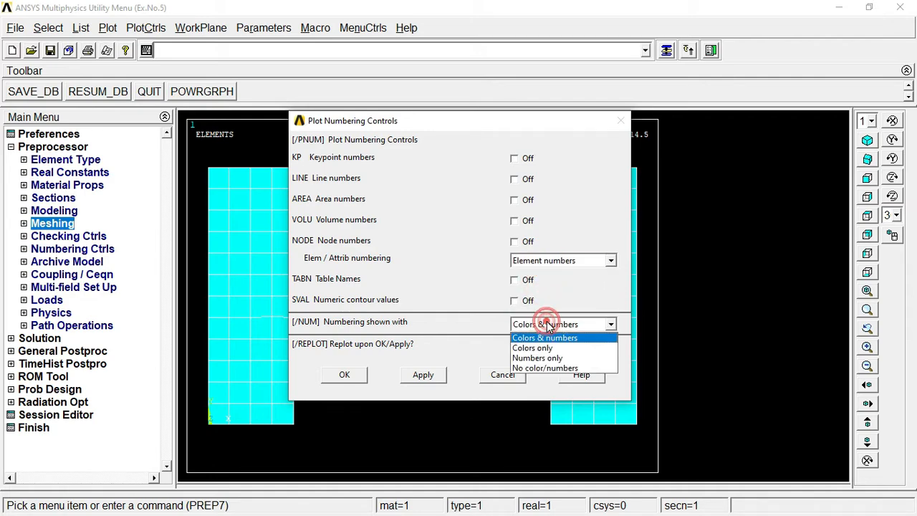
click(543, 348)
click(345, 376)
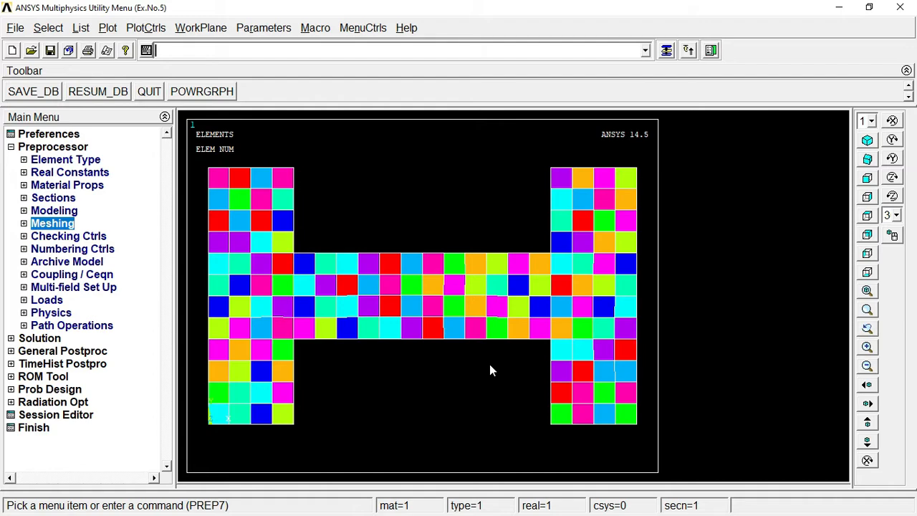
Step: Save the mesh plot as a Windows Metafile named 'Mesh Plot' and collapse Preprocessor
click(133, 29)
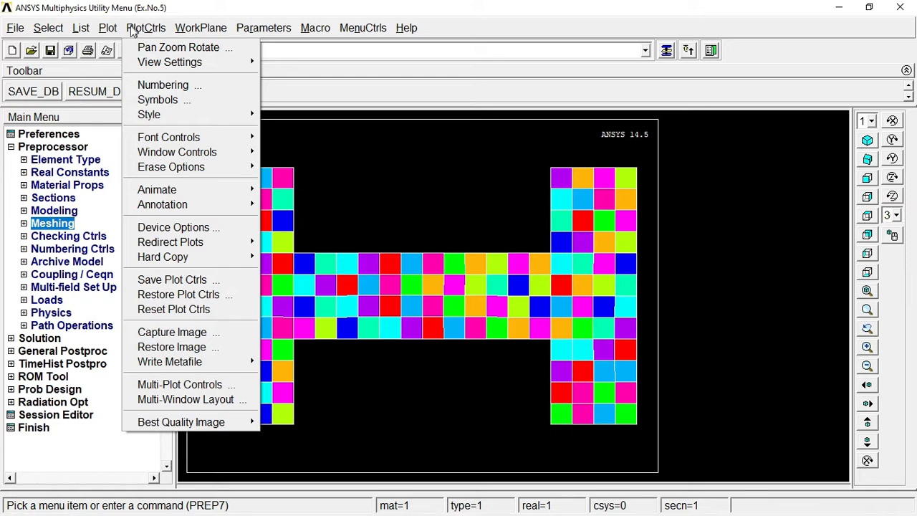
mouse_move(206, 365)
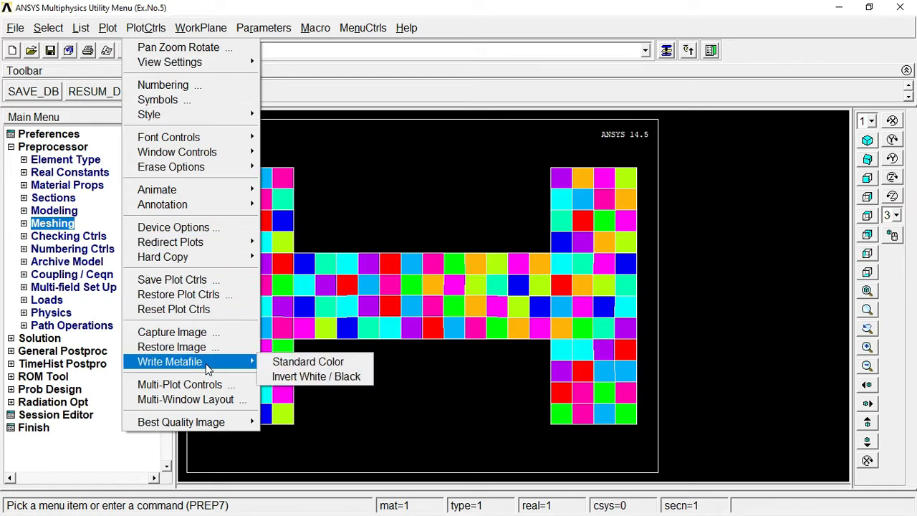
click(307, 378)
click(218, 264)
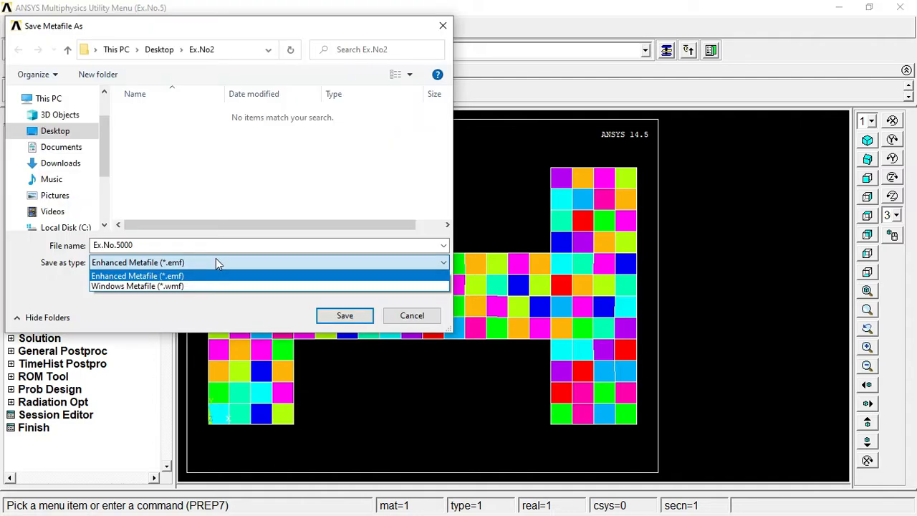
click(188, 287)
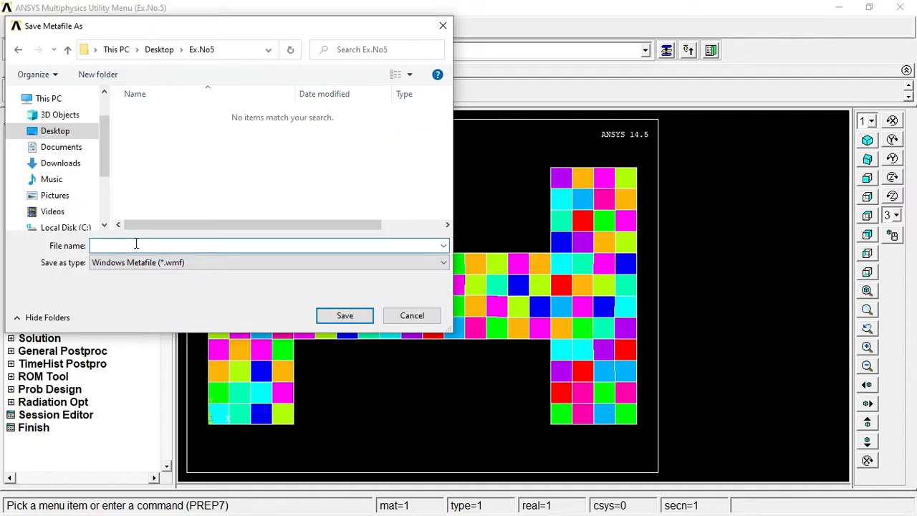
text(Mesh  Plot)
key(Return)
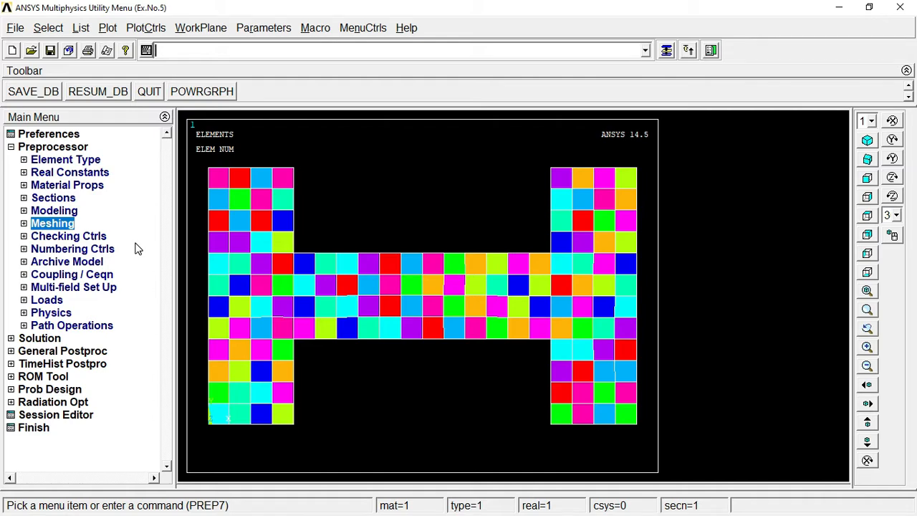
click(39, 148)
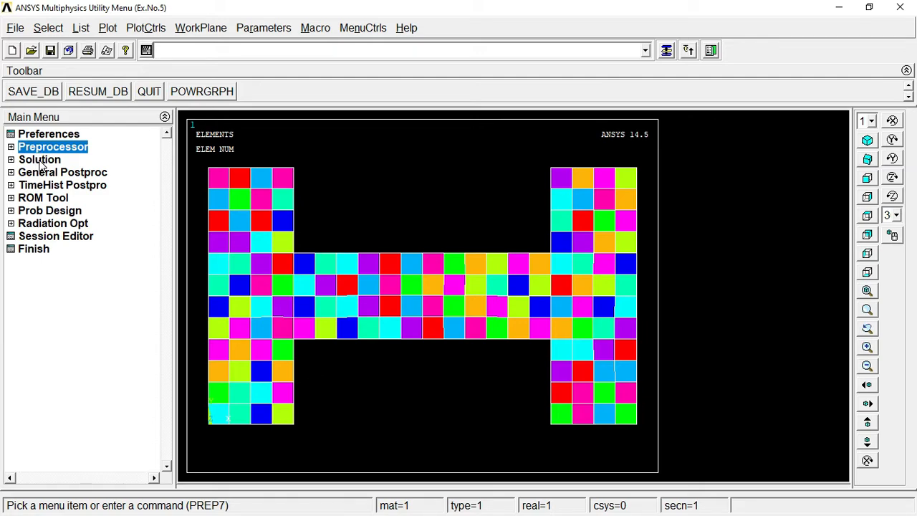
Step: Start a new static analysis
click(41, 161)
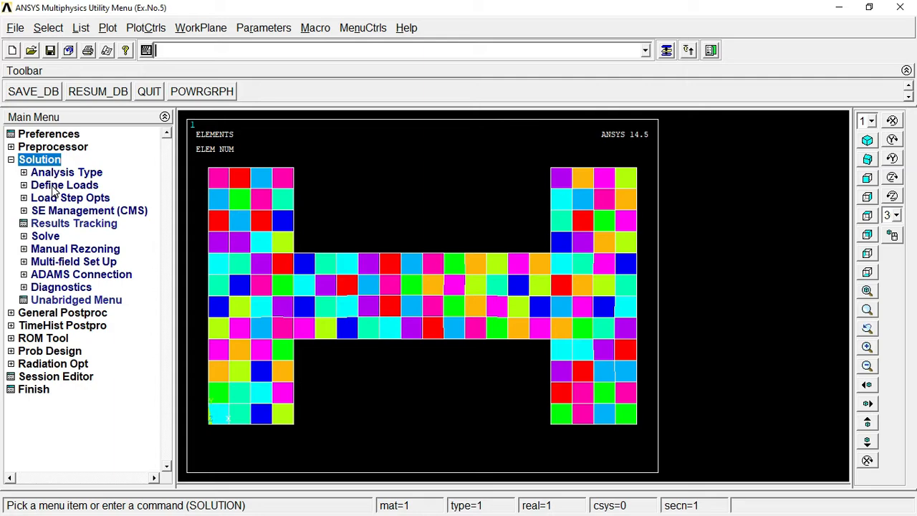
click(57, 174)
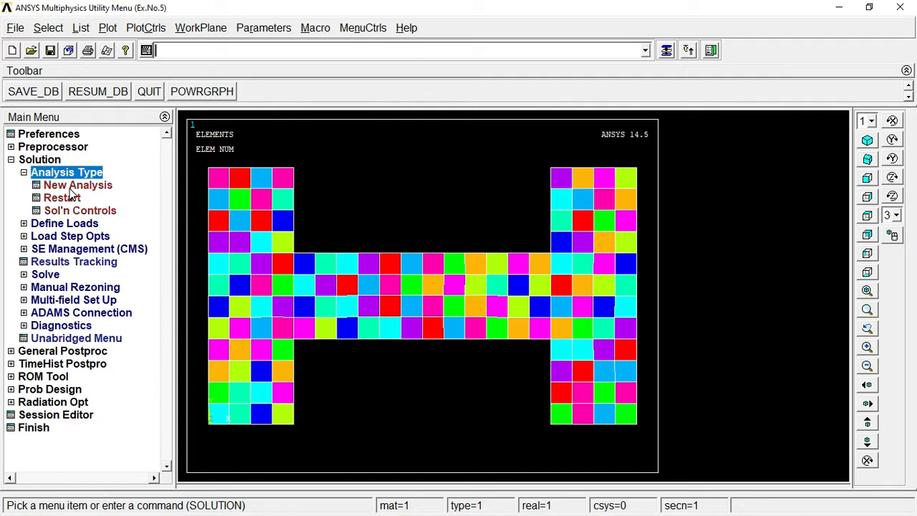
click(70, 188)
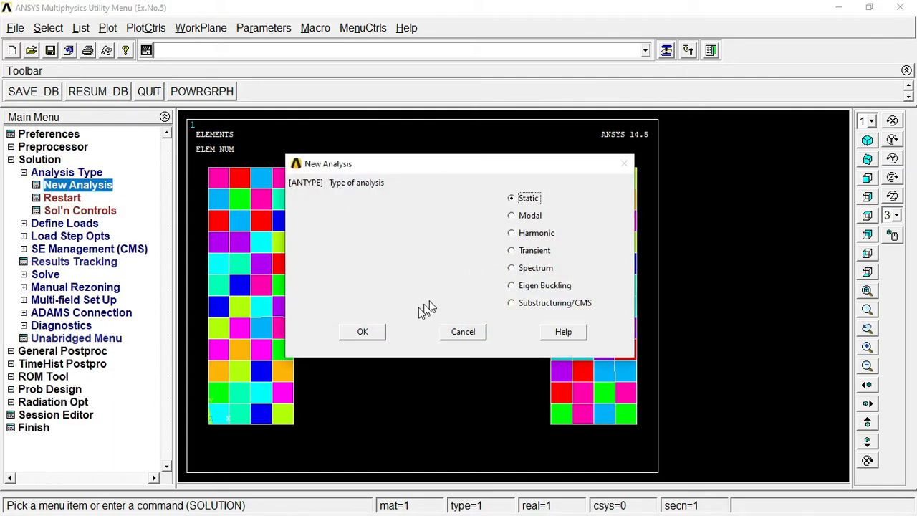
click(365, 332)
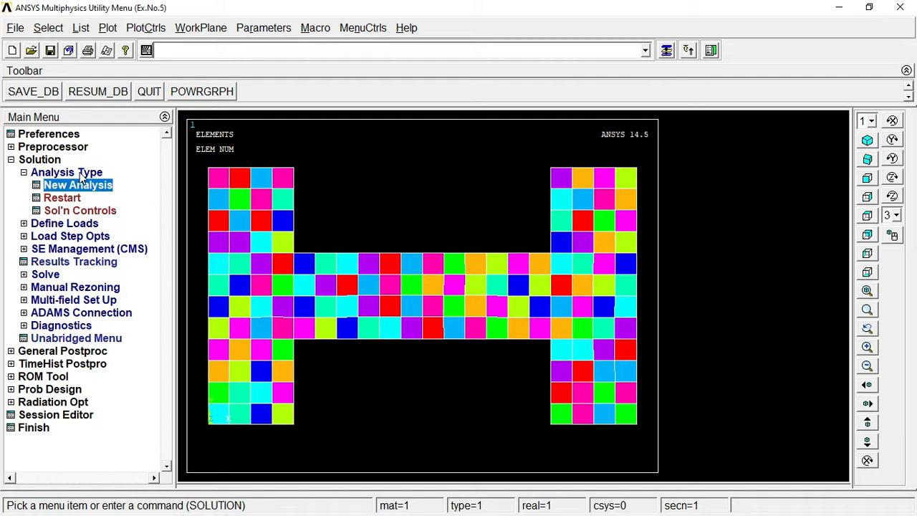
click(80, 174)
click(82, 175)
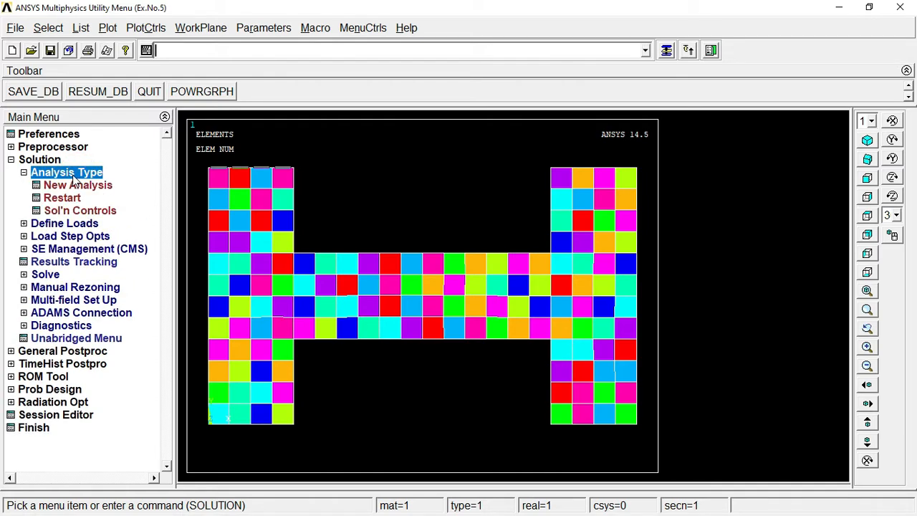
Step: Fix all DOF on the top and bottom edges of both flanges
click(46, 225)
click(53, 210)
click(66, 223)
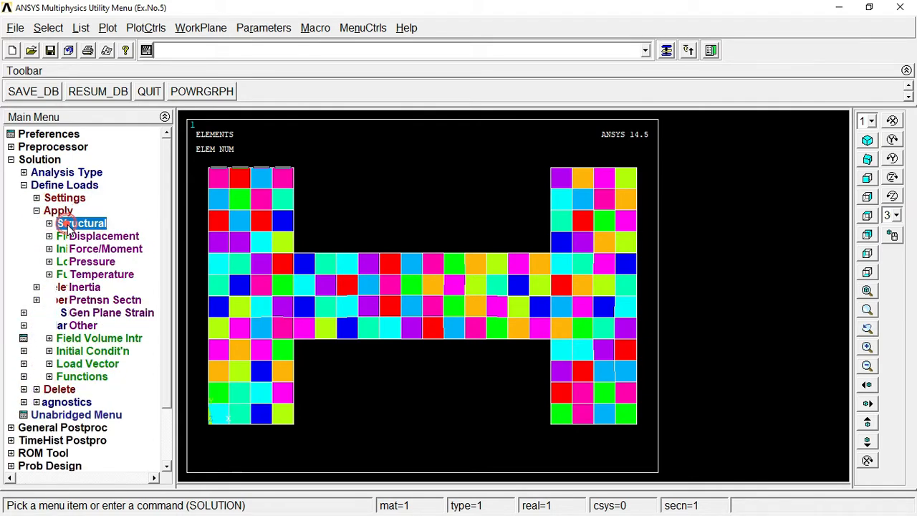
click(75, 237)
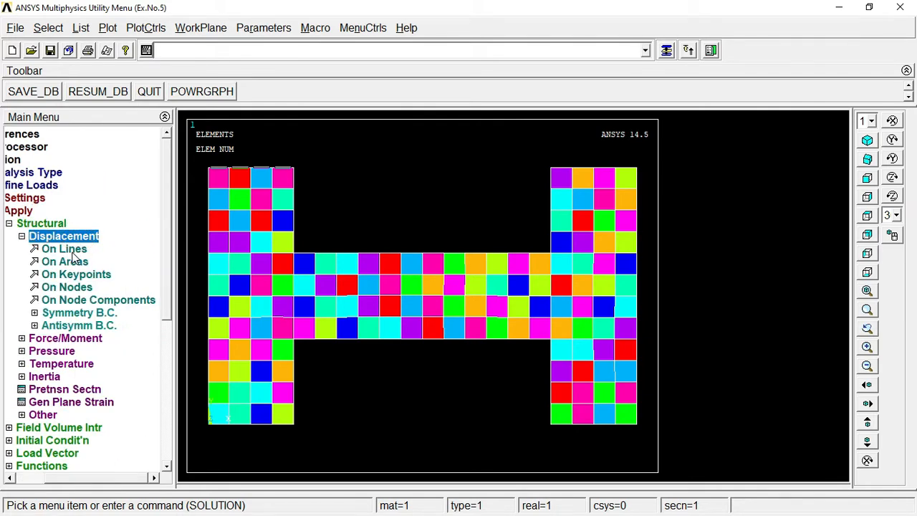
click(72, 250)
click(240, 170)
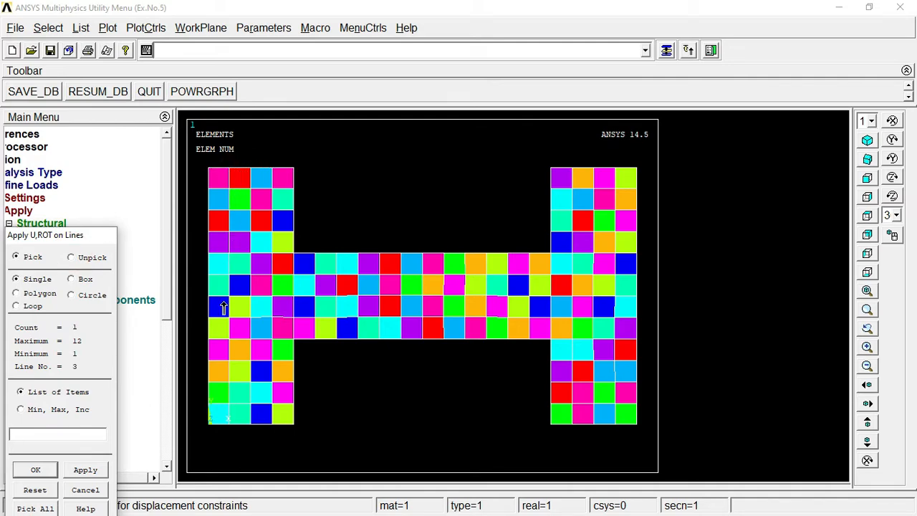
click(242, 427)
click(584, 173)
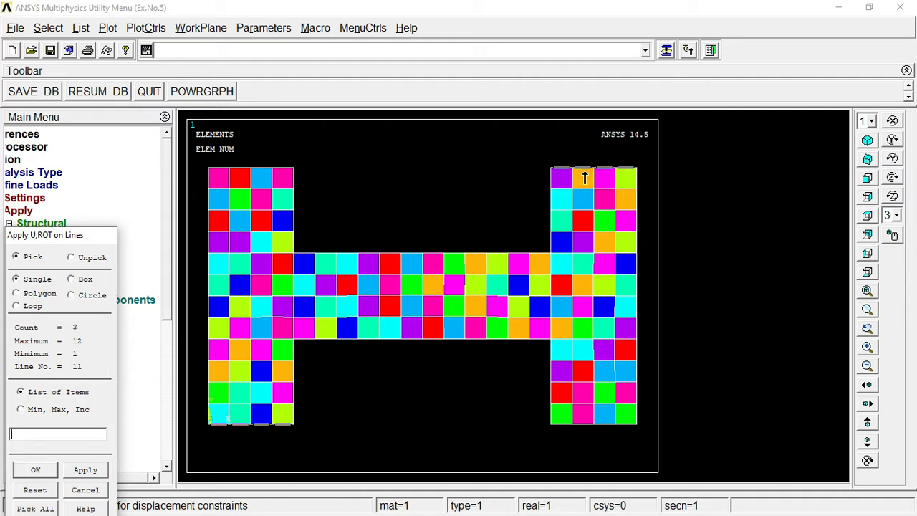
click(594, 434)
click(35, 470)
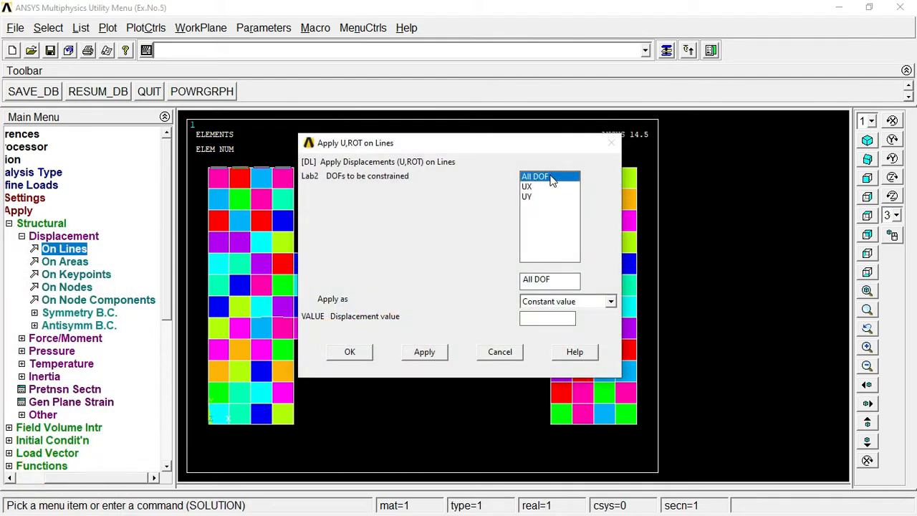
click(536, 318)
click(349, 352)
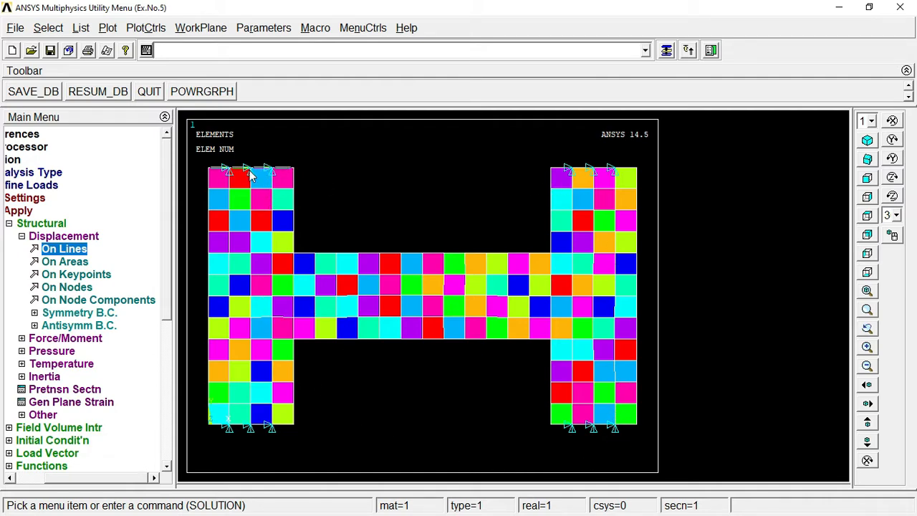
click(31, 235)
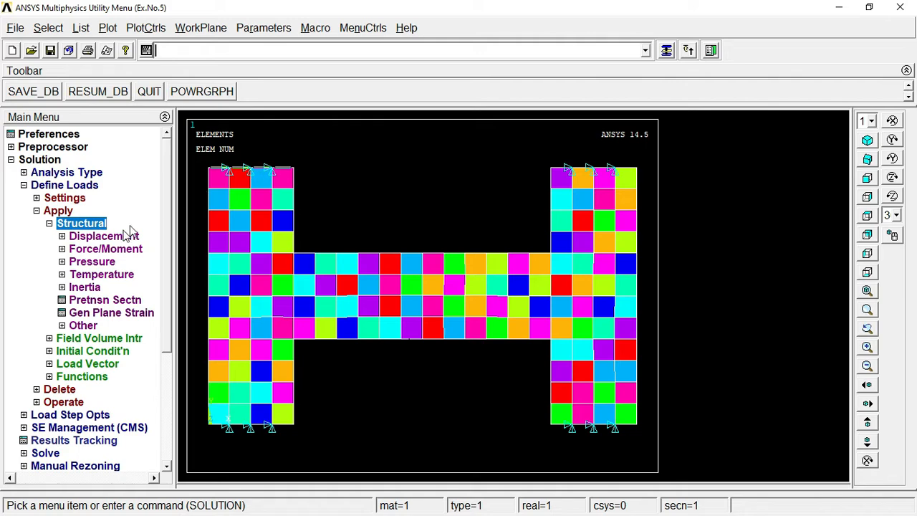
Step: Apply a pressure of 2 on the top line of the middle web
click(99, 262)
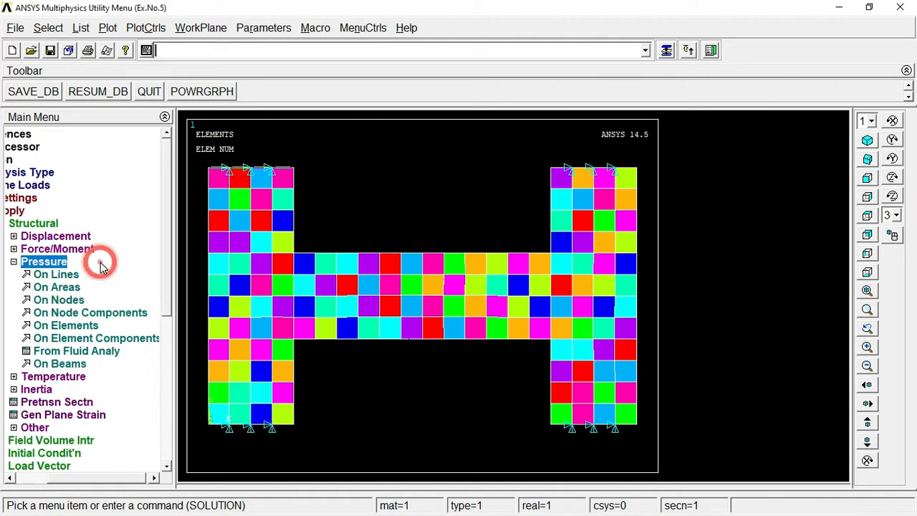
click(57, 275)
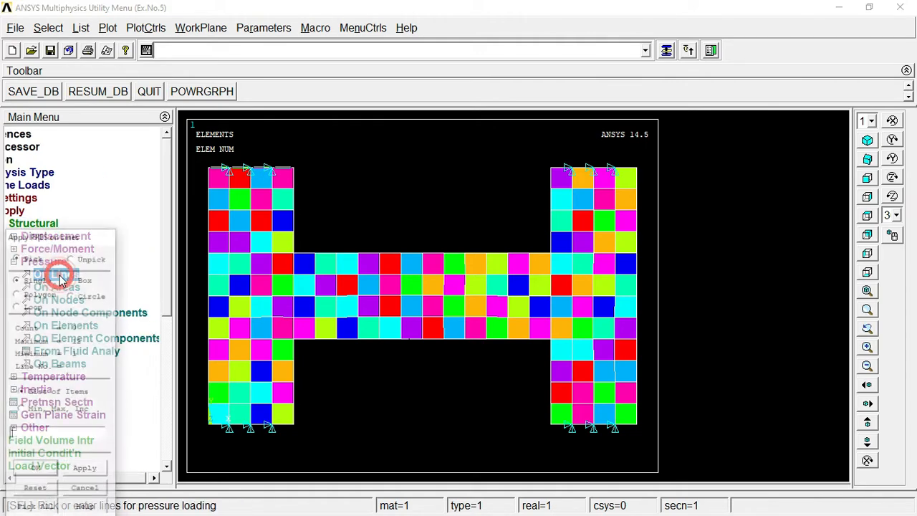
click(386, 254)
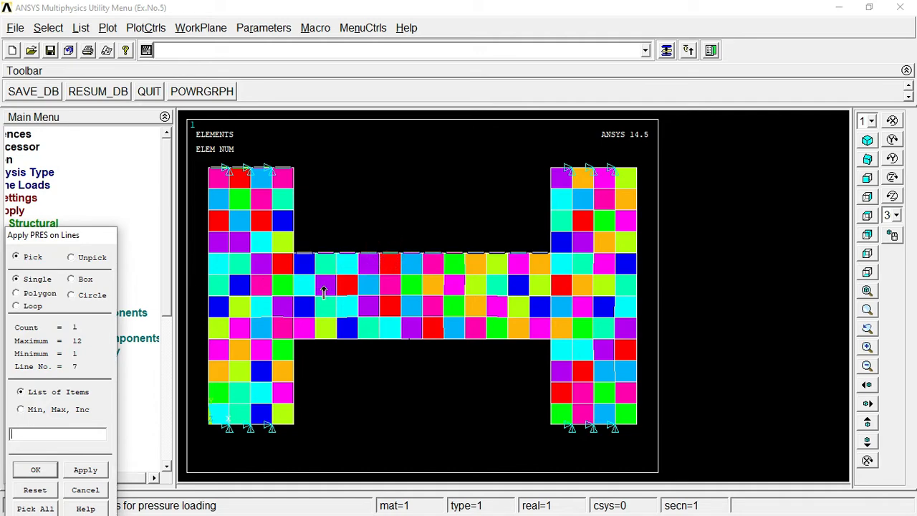
click(37, 469)
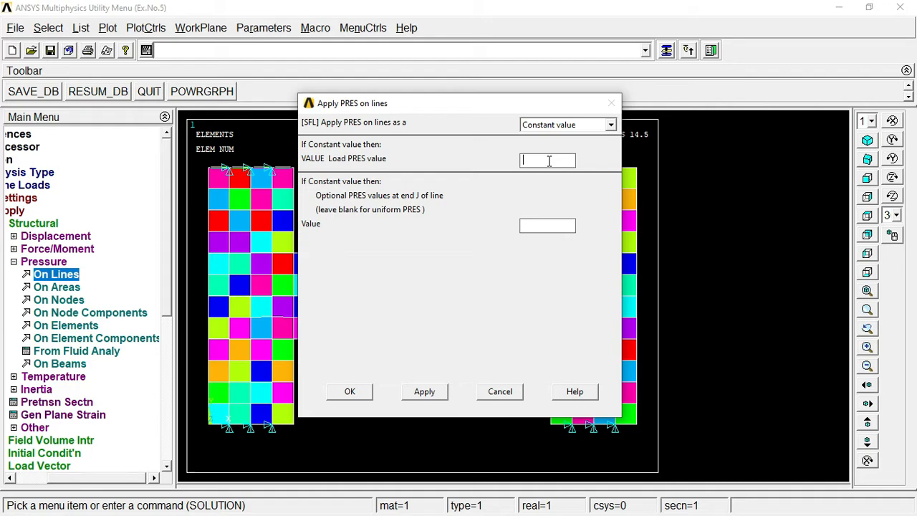
text(2)
click(343, 394)
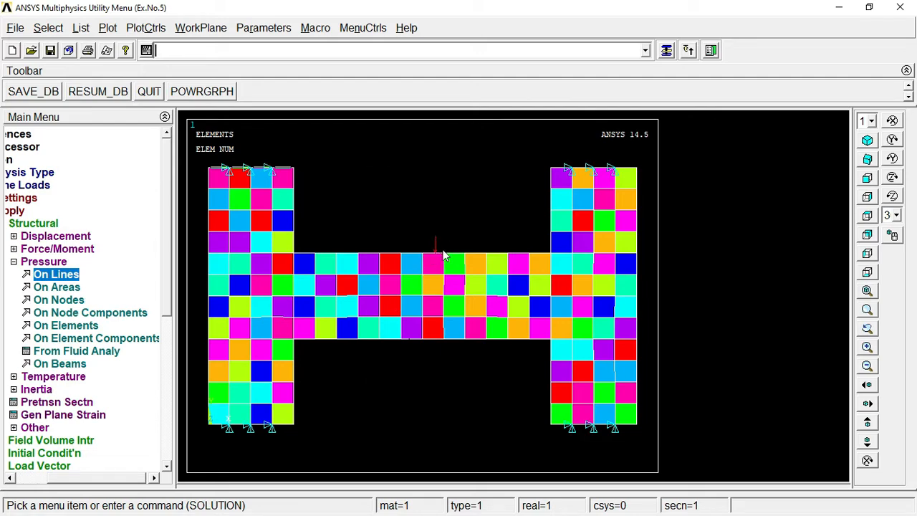
click(44, 262)
Step: Solve the current load step, dismissing the status listing and the 'Solution is done!' note
click(58, 222)
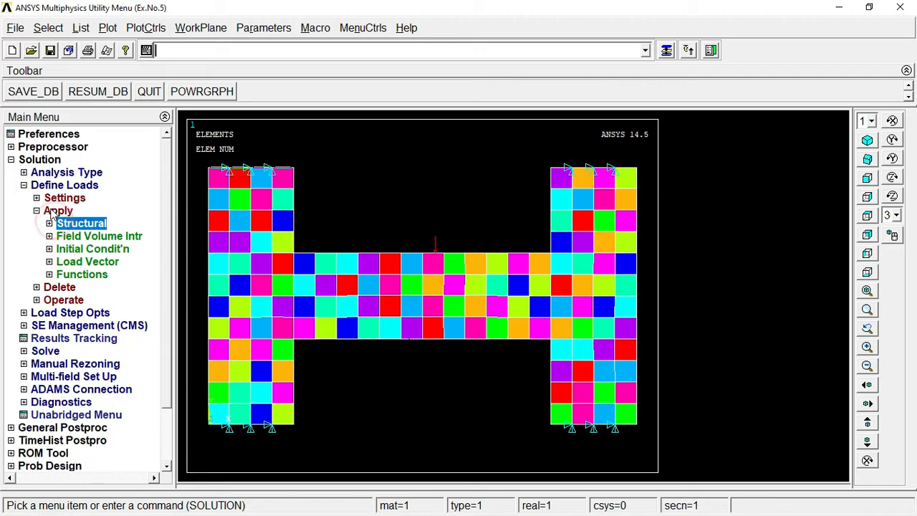
click(52, 209)
click(47, 185)
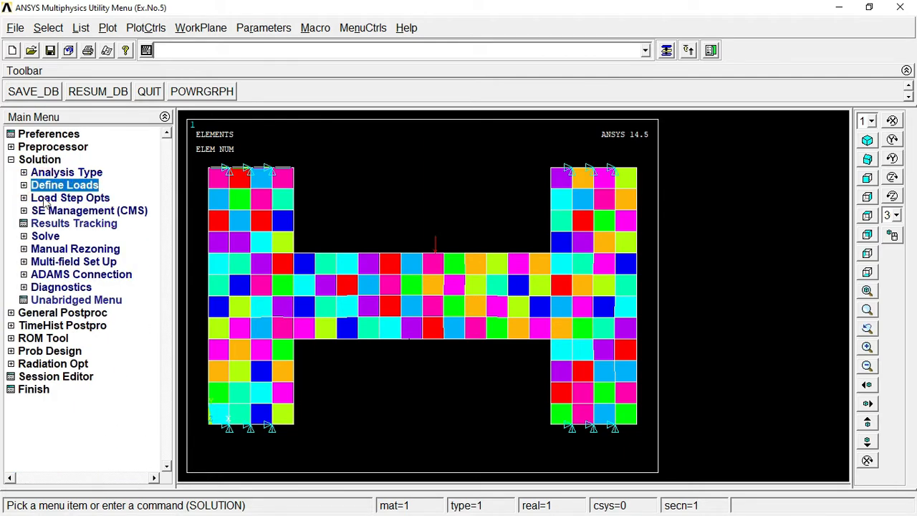
click(46, 237)
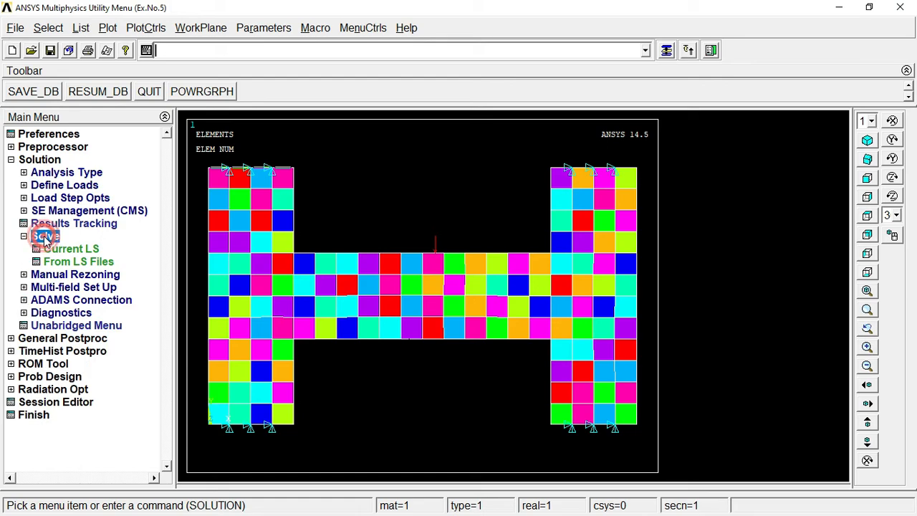
click(65, 250)
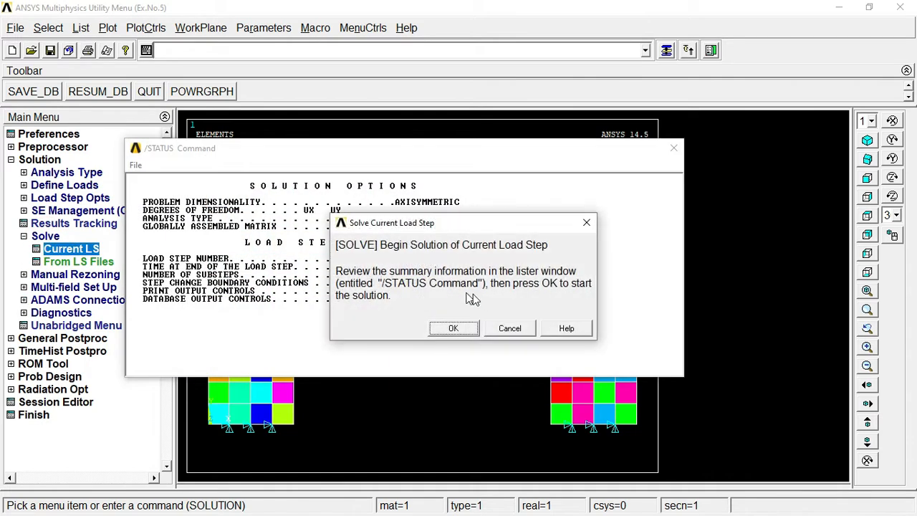
click(674, 148)
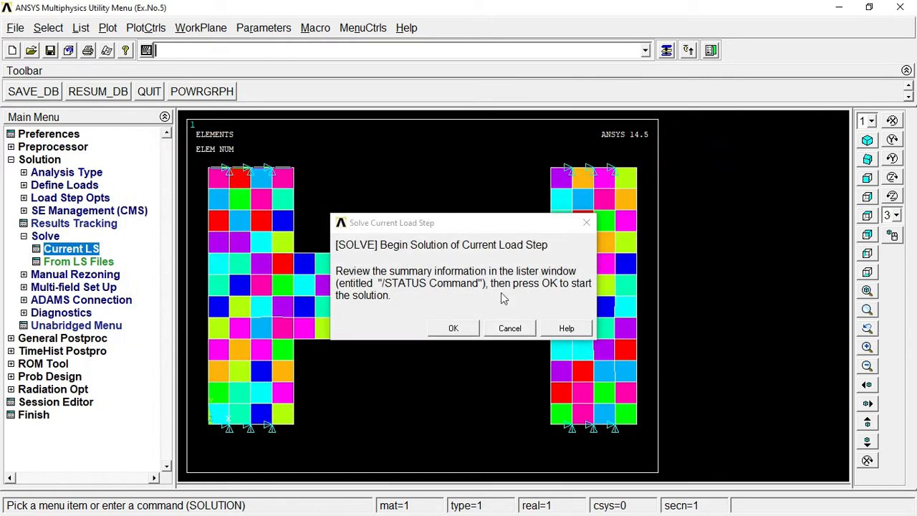
click(456, 327)
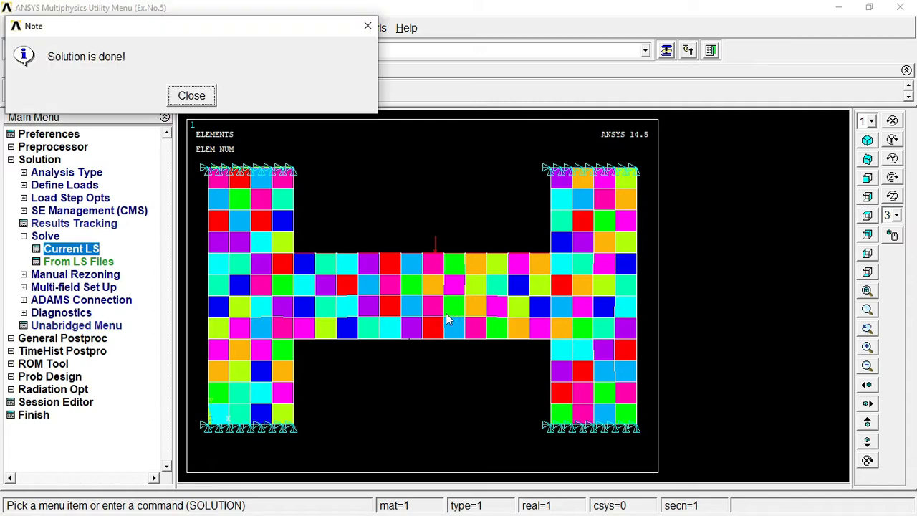
click(191, 95)
click(30, 237)
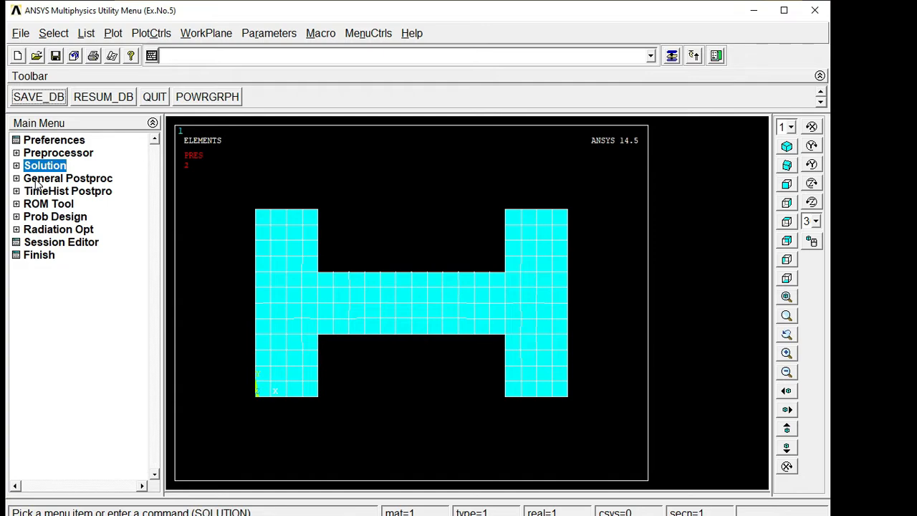
Step: Plot the deformed shape over the undeformed outline, showing DMX = 0.002052
click(36, 179)
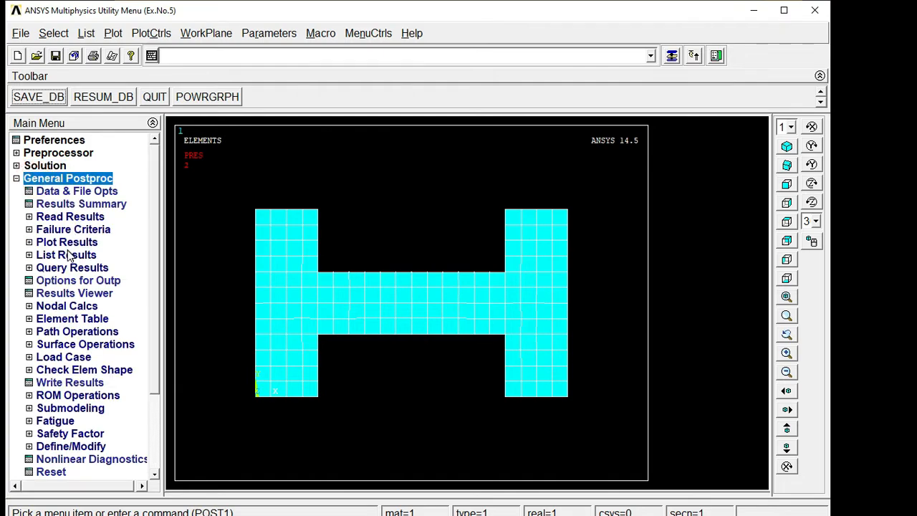
click(65, 243)
click(88, 255)
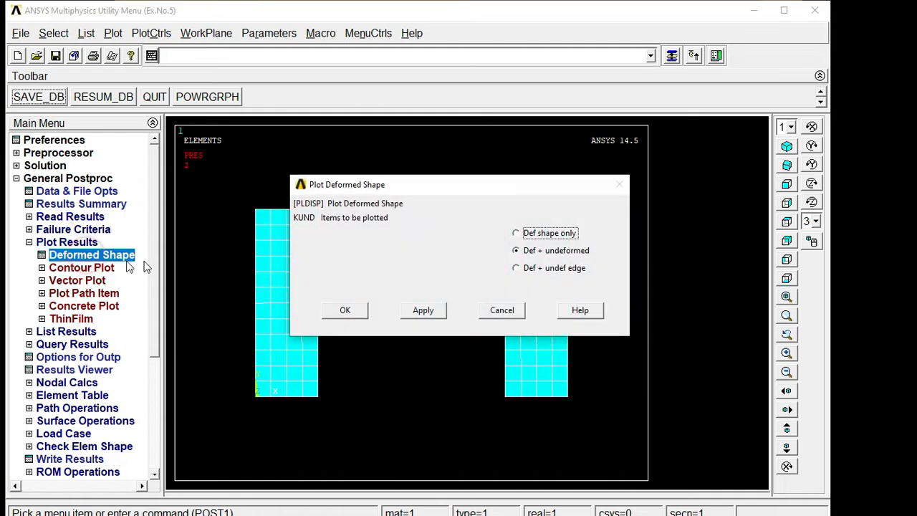
click(348, 311)
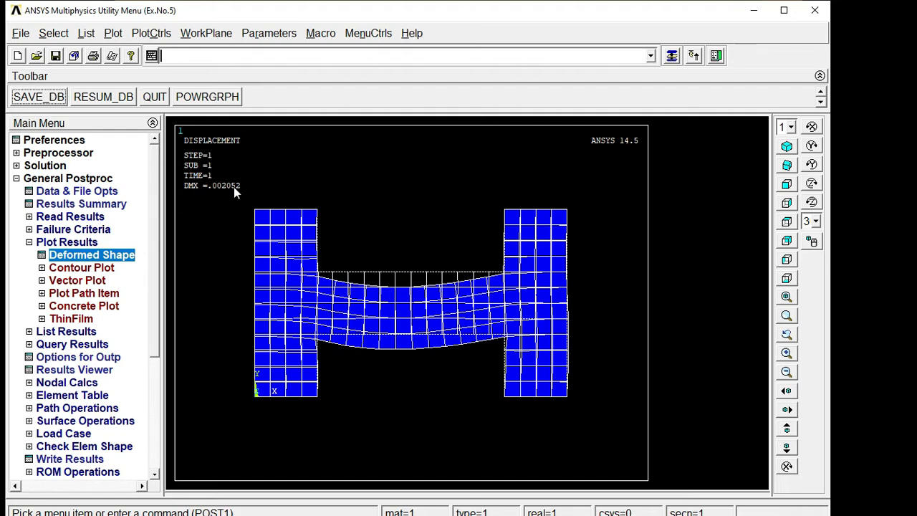
click(151, 33)
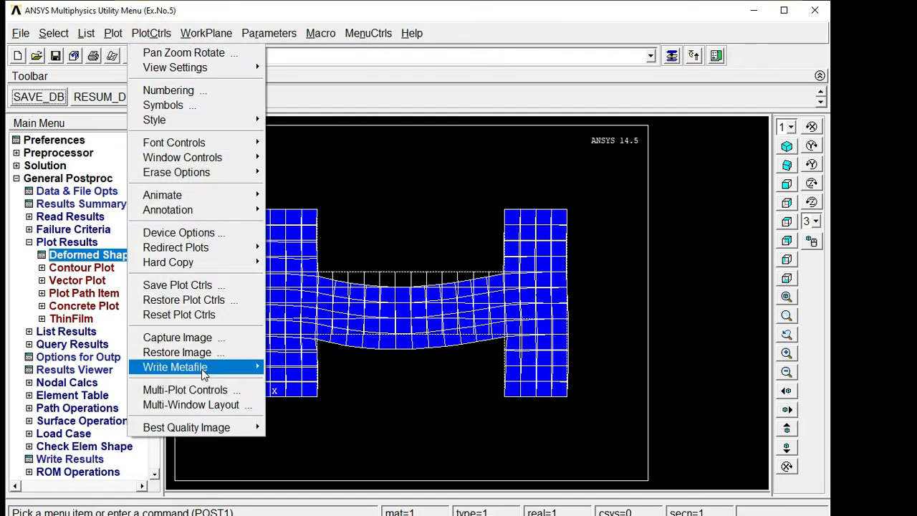
Step: Save the deformed-shape plot as an inverted white/black Windows Metafile (*.wmf) named 'Displacement Plot'
mouse_move(204, 370)
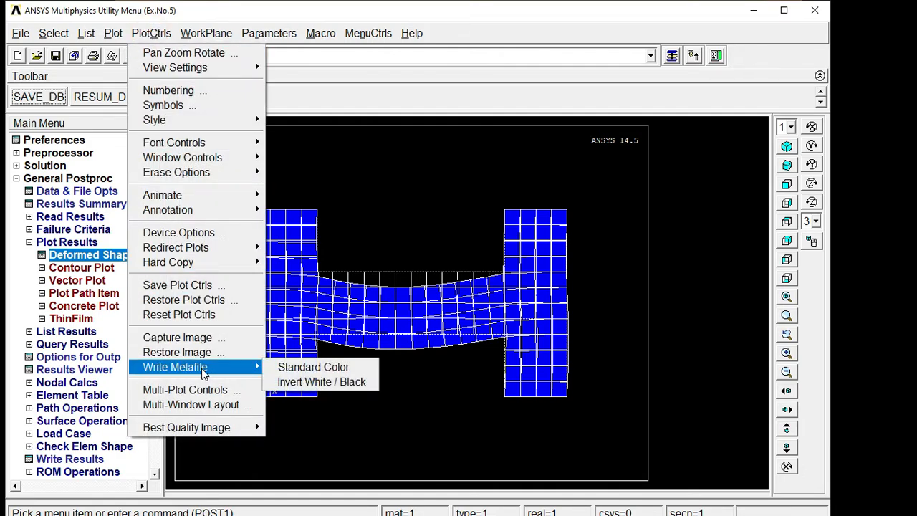
click(292, 382)
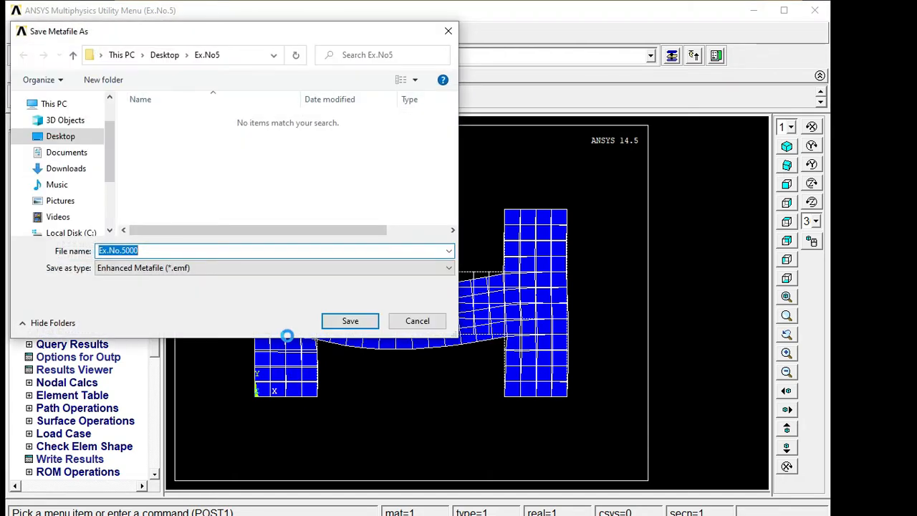
click(237, 268)
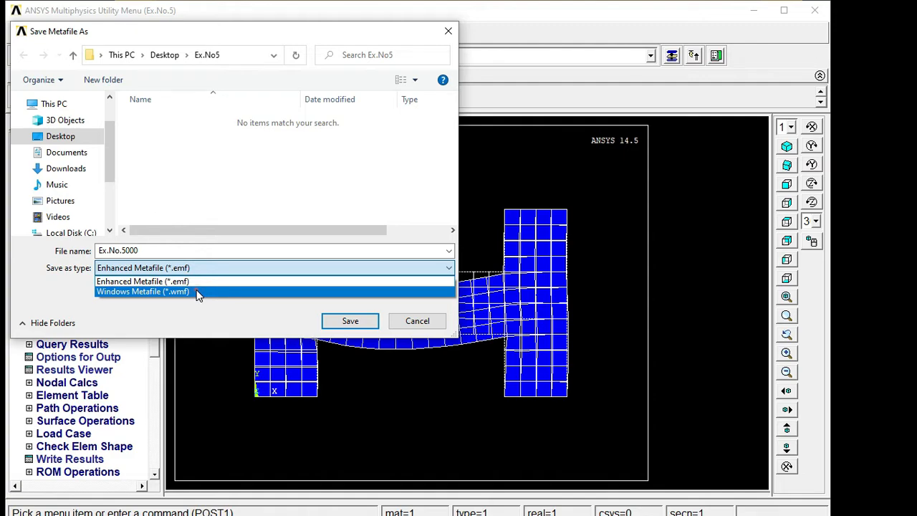
click(197, 291)
double_click(119, 250)
text(Displacement  Pl)
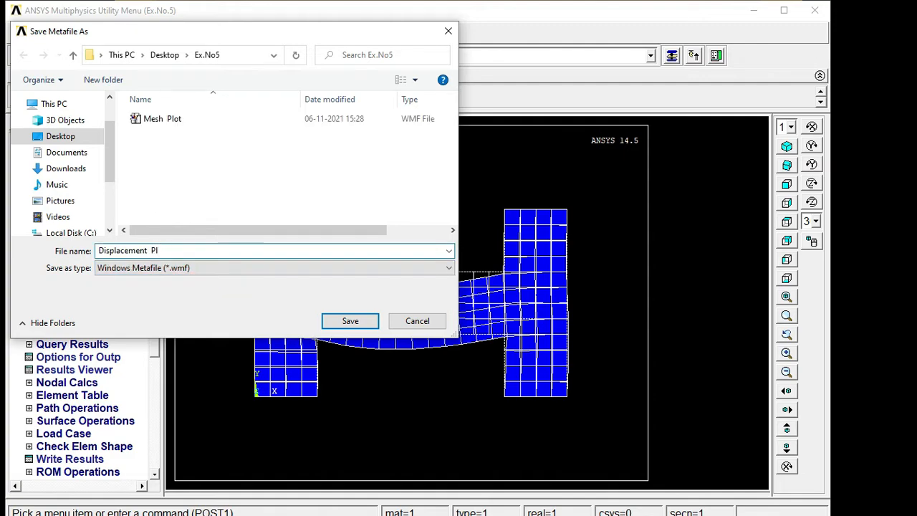
text(ot)
key(Return)
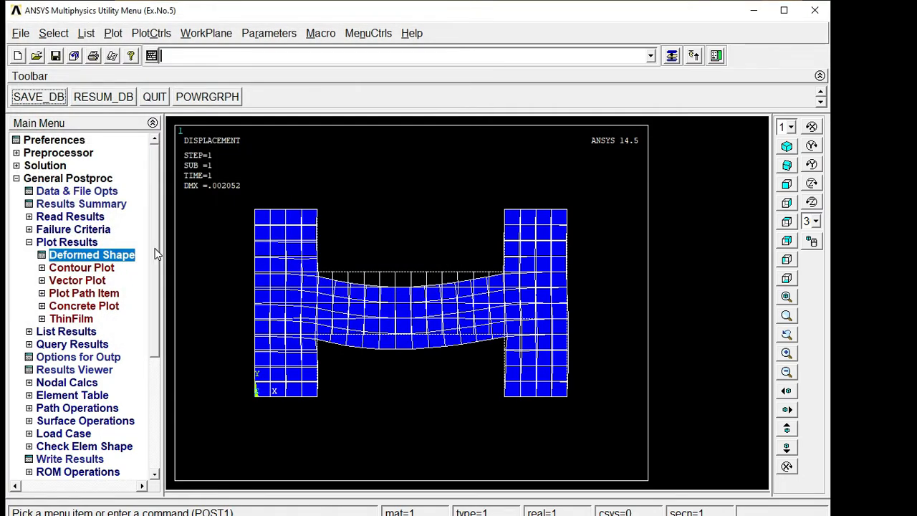
Step: Contour the nodal displacement vector sum (USUM), peaking at 0.002052 mid-web
click(83, 268)
click(106, 280)
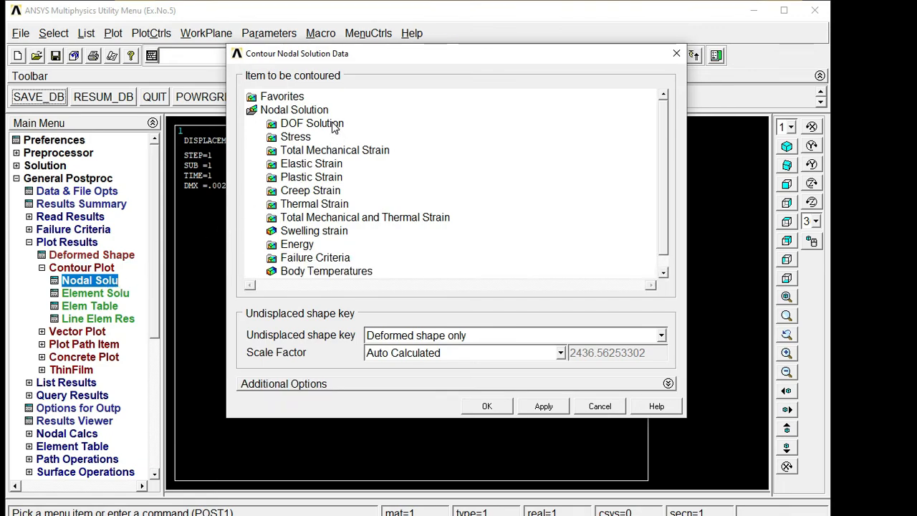
double_click(331, 123)
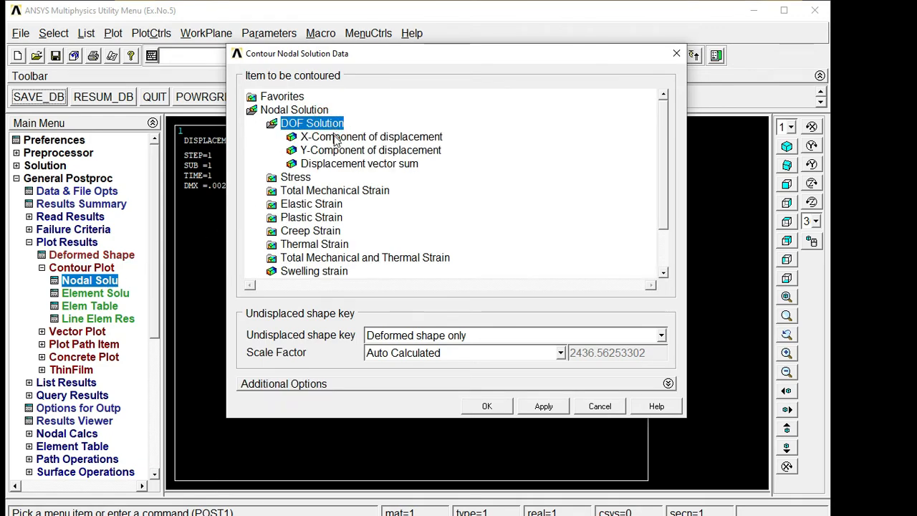
click(343, 164)
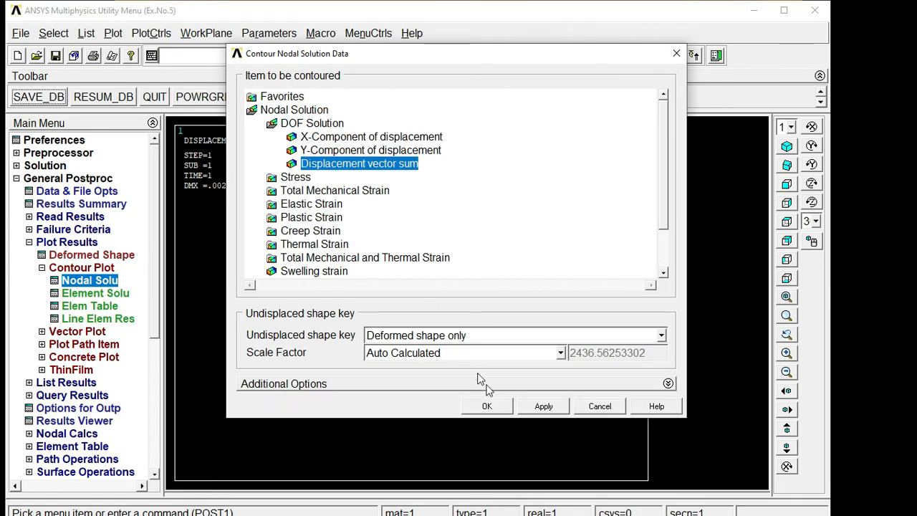
click(487, 406)
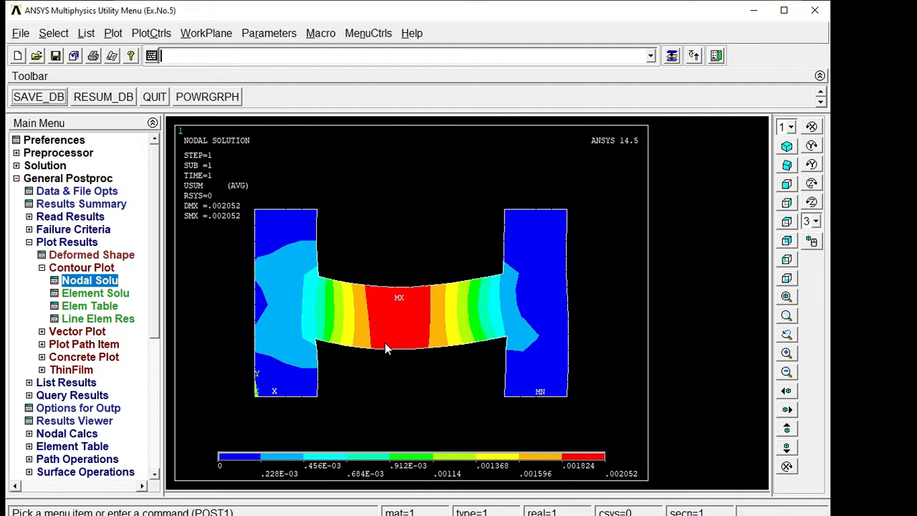
Step: Export the USUM contour as an inverted white/black Windows Metafile named 'Displacement Vector'
click(143, 35)
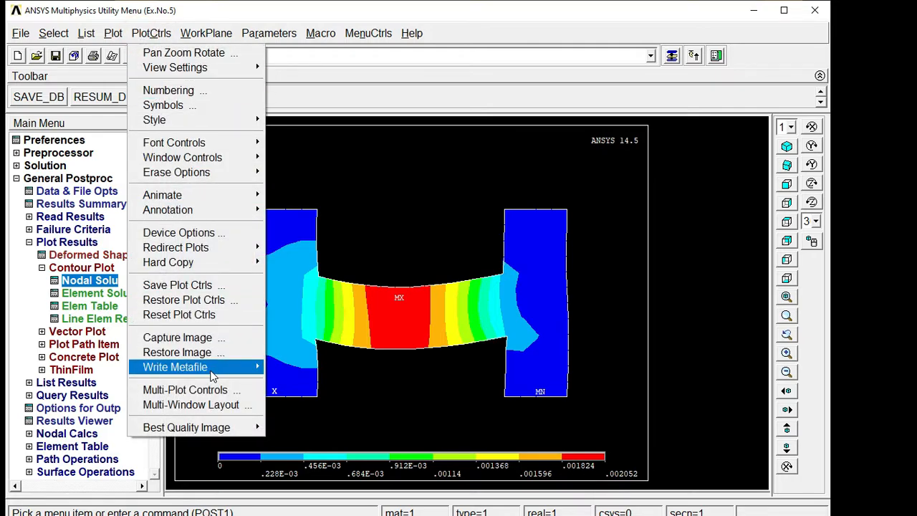
mouse_move(213, 372)
click(316, 381)
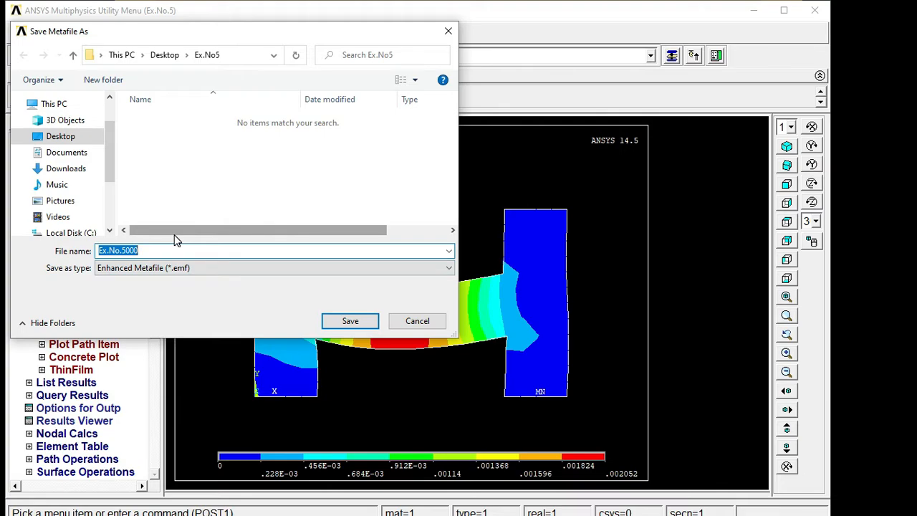
key(BackSpace)
text(D)
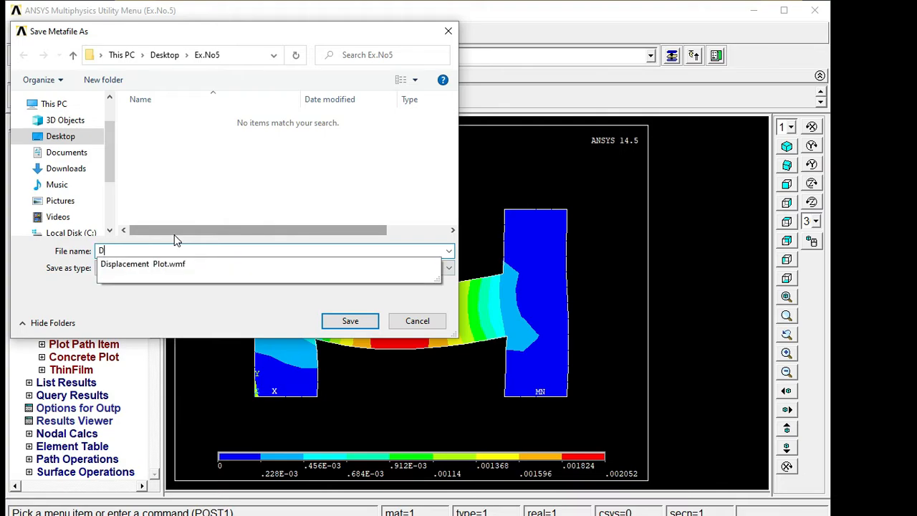
text(isplacement  Vector)
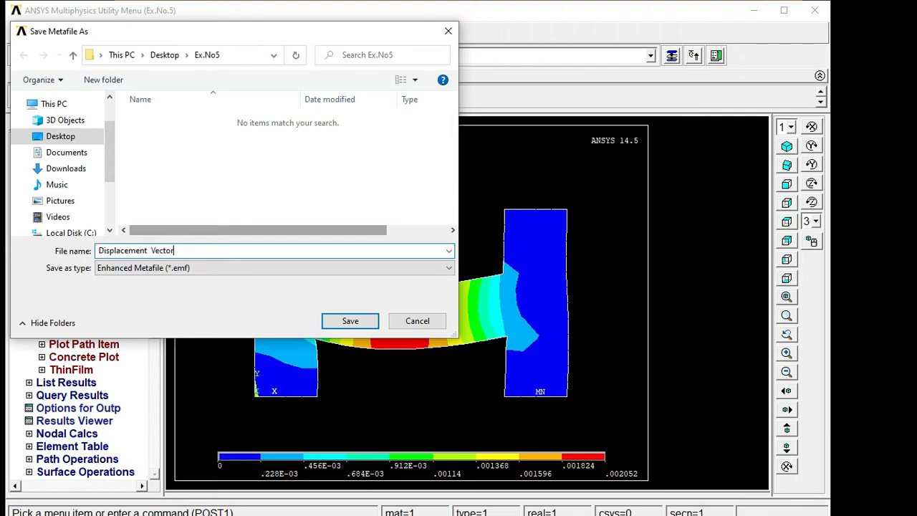
click(163, 268)
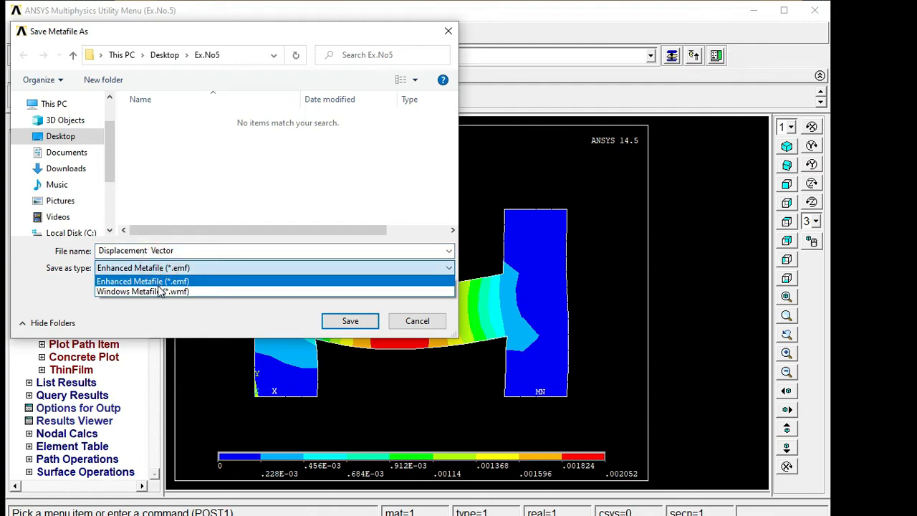
click(158, 290)
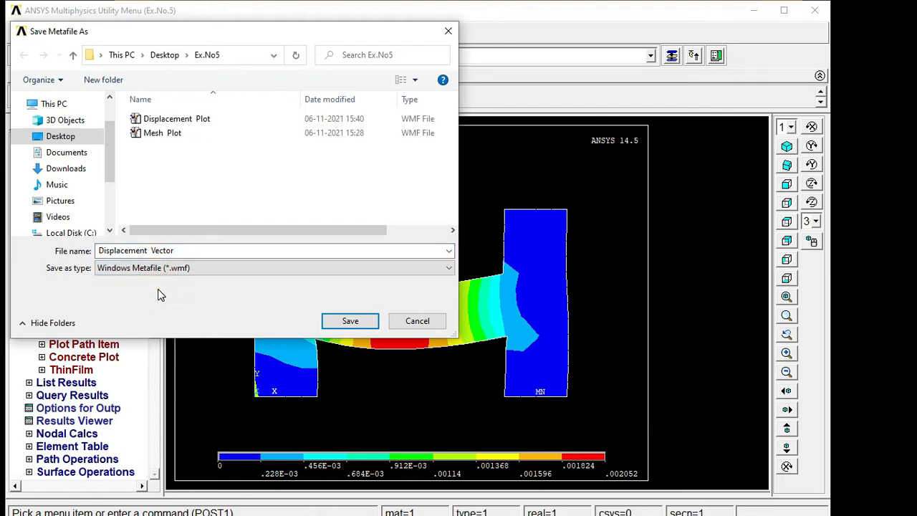
click(349, 321)
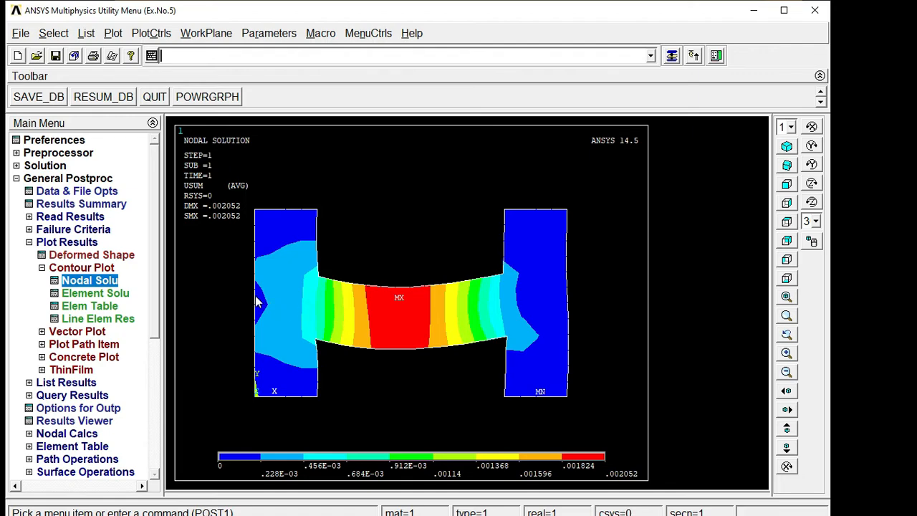
Step: Contour the nodal von Mises stress (SEQV), ranging from 0.077408 to 12.2746
click(108, 279)
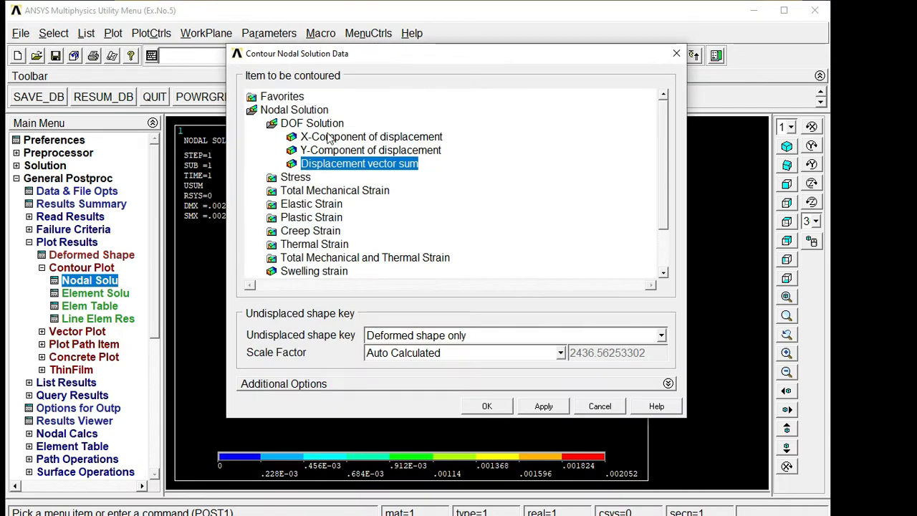
double_click(323, 124)
double_click(300, 137)
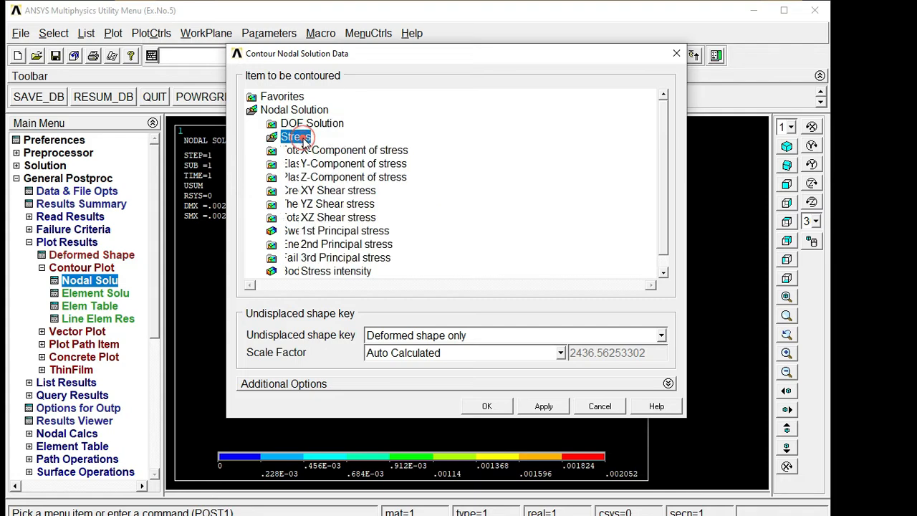
drag(665, 154, 669, 170)
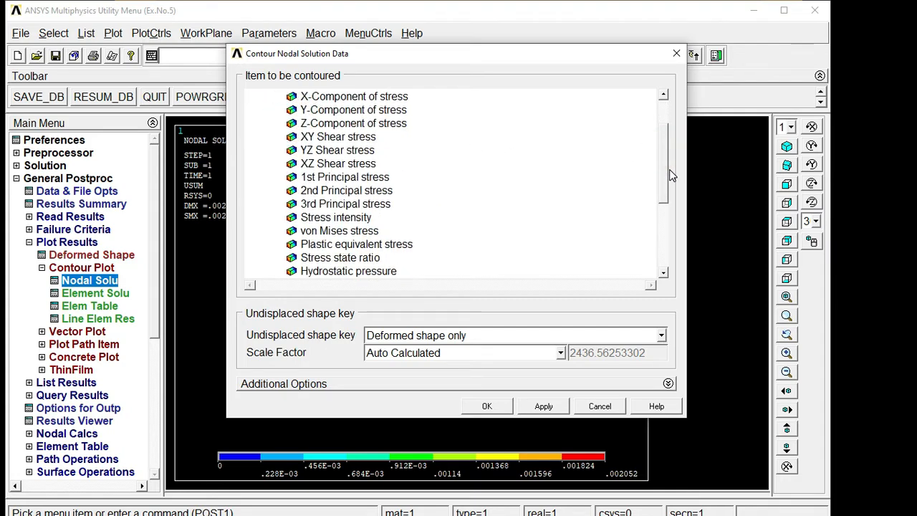
click(351, 237)
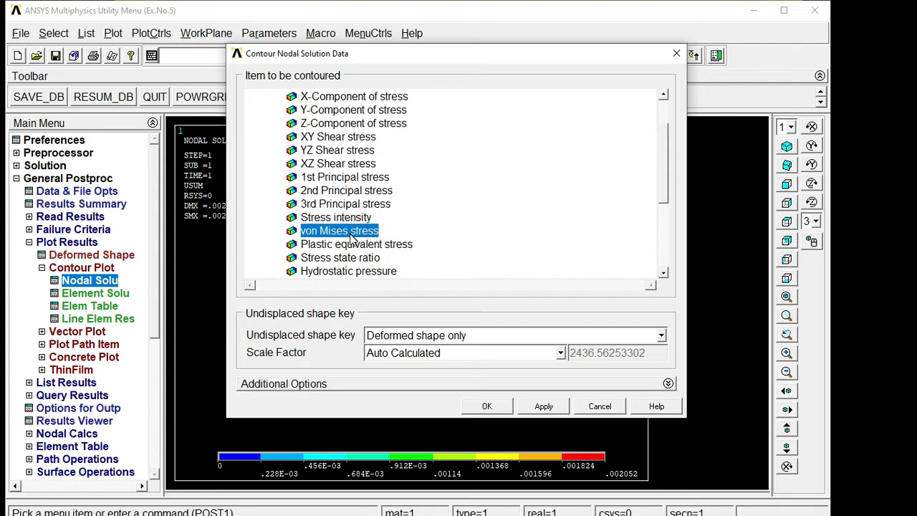
click(493, 408)
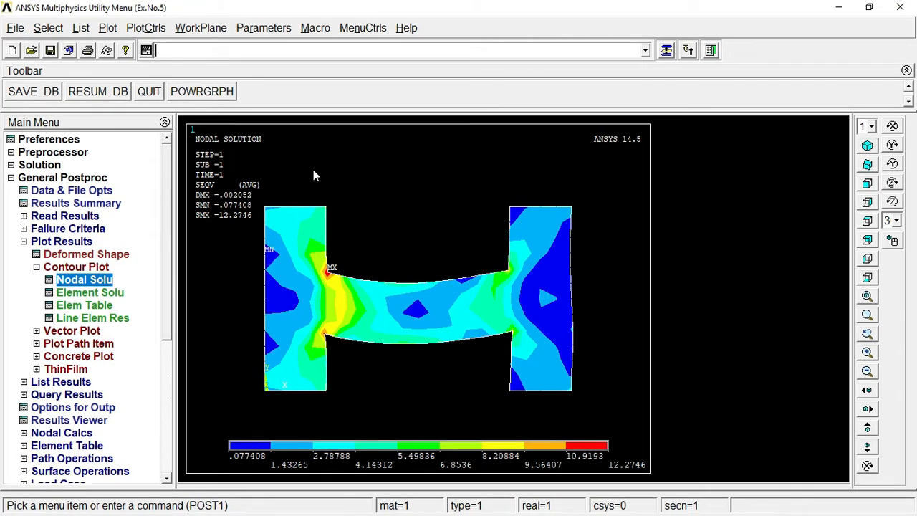
Step: Save the von Mises contour as an inverted white/black metafile named 'Stress Plot'
click(148, 28)
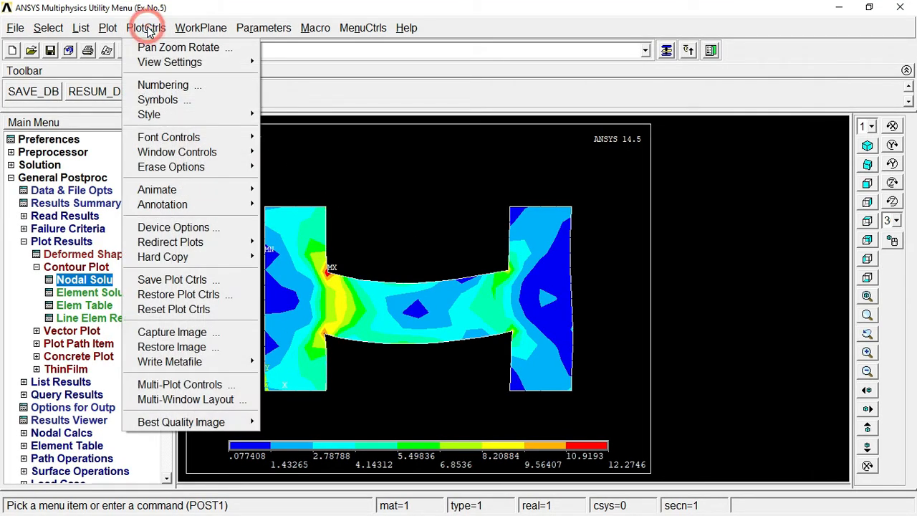
mouse_move(213, 364)
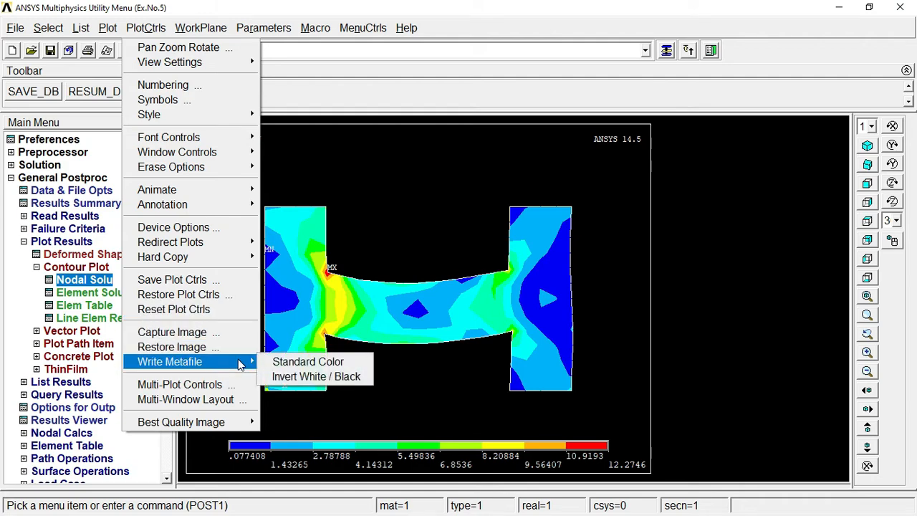
click(295, 376)
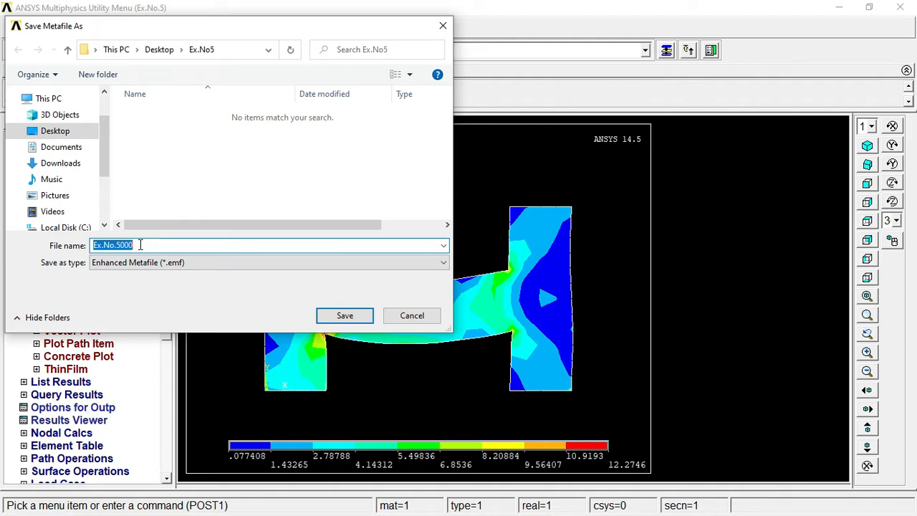
key(BackSpace)
text(Stre)
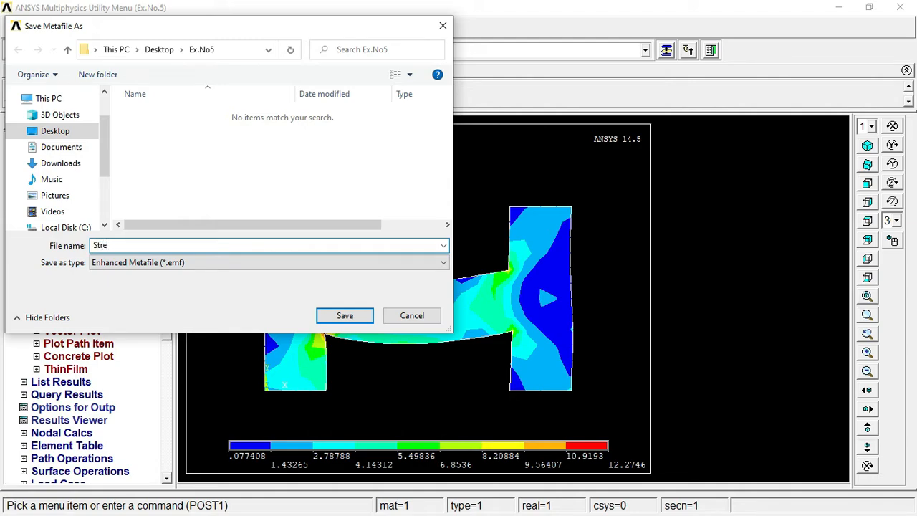
text(ss Plot)
key(Return)
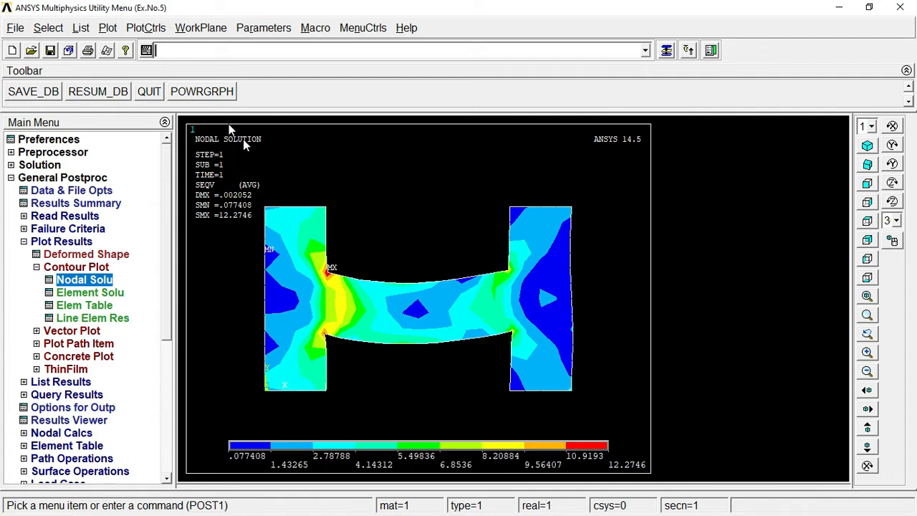
Step: Open the 2D Axi-Symmetric symmetry expansion dialog under PlotCtrls > Style
click(146, 28)
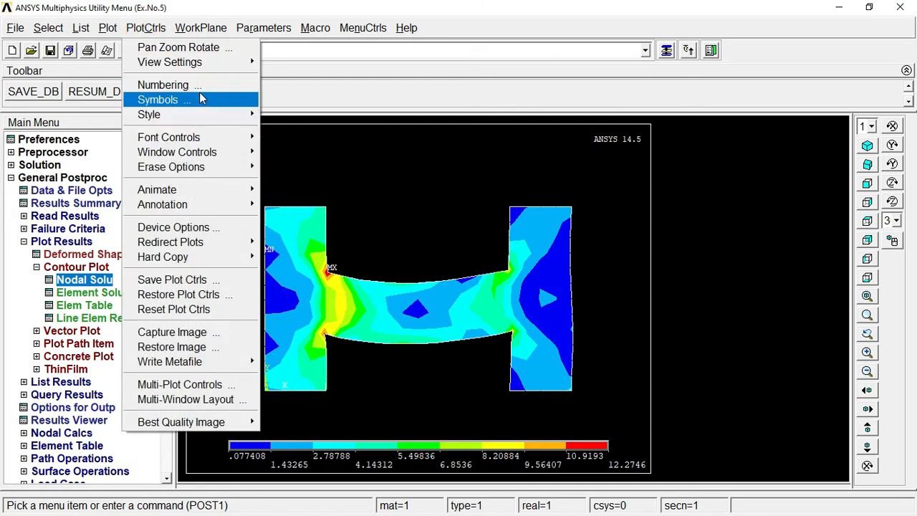
mouse_move(212, 115)
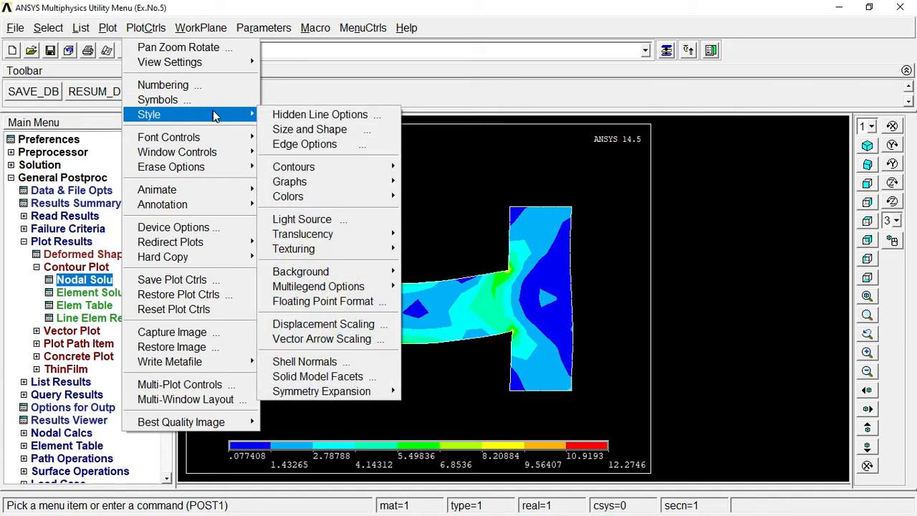
mouse_move(378, 396)
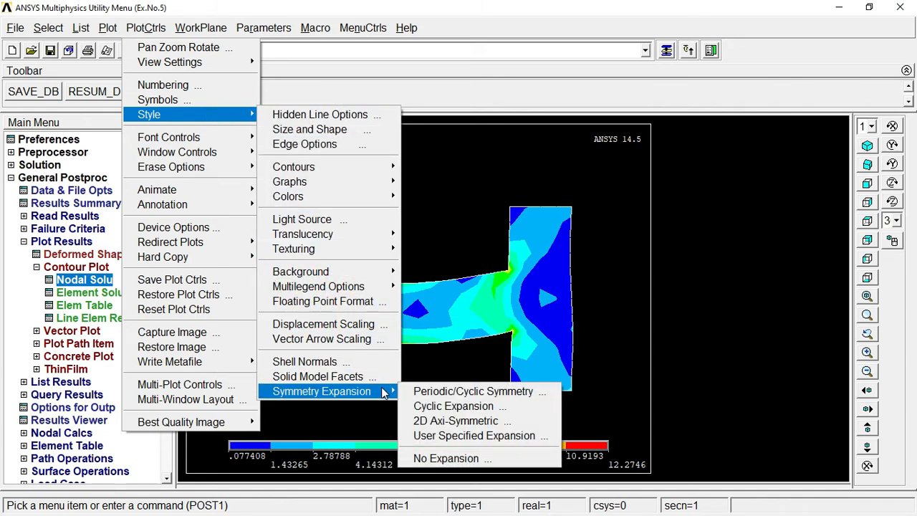
click(442, 421)
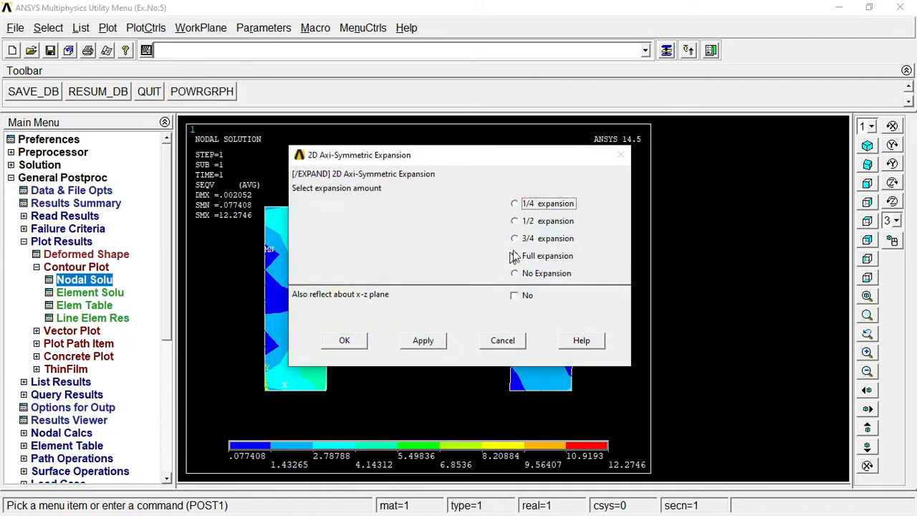
Step: Apply a 3/4 axisymmetric expansion, then switch to isometric view and fit the model
click(515, 257)
click(515, 239)
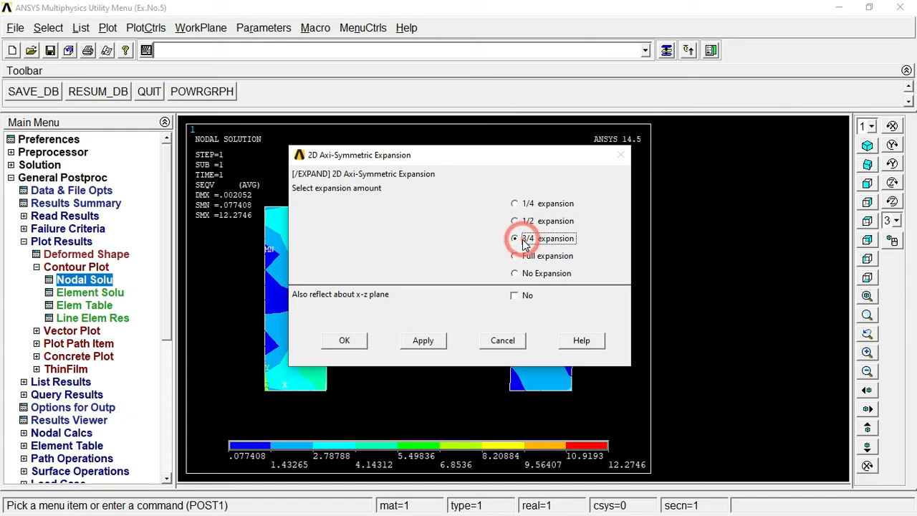
click(345, 343)
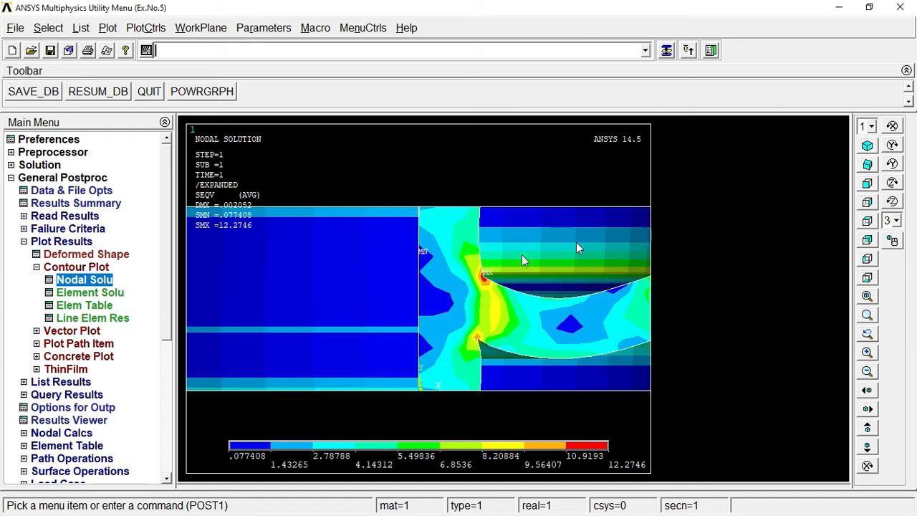
click(867, 146)
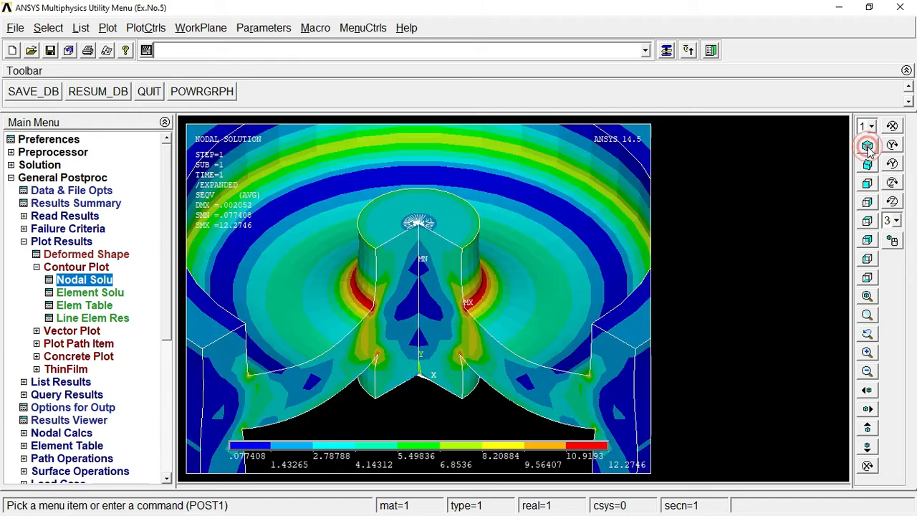
click(867, 298)
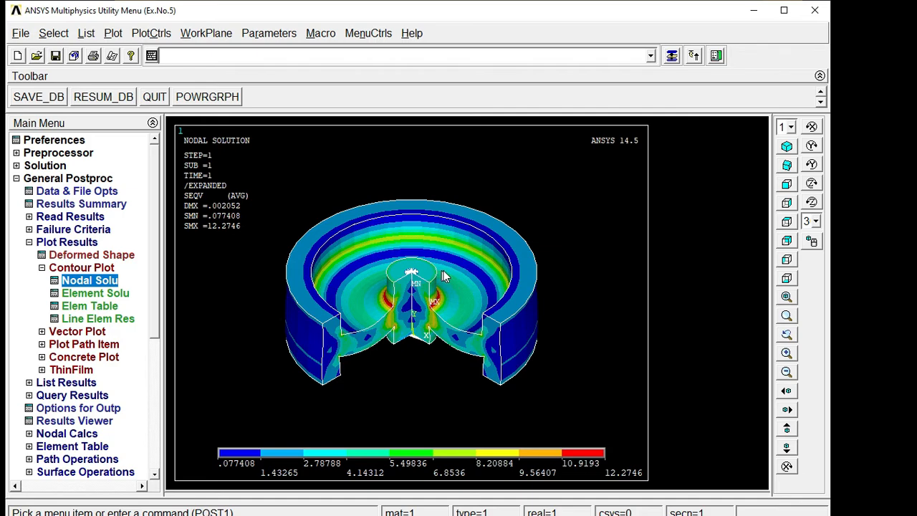
Step: Save the expanded stress plot as an inverted white/black metafile named 'Stress Plot 3D'
click(151, 33)
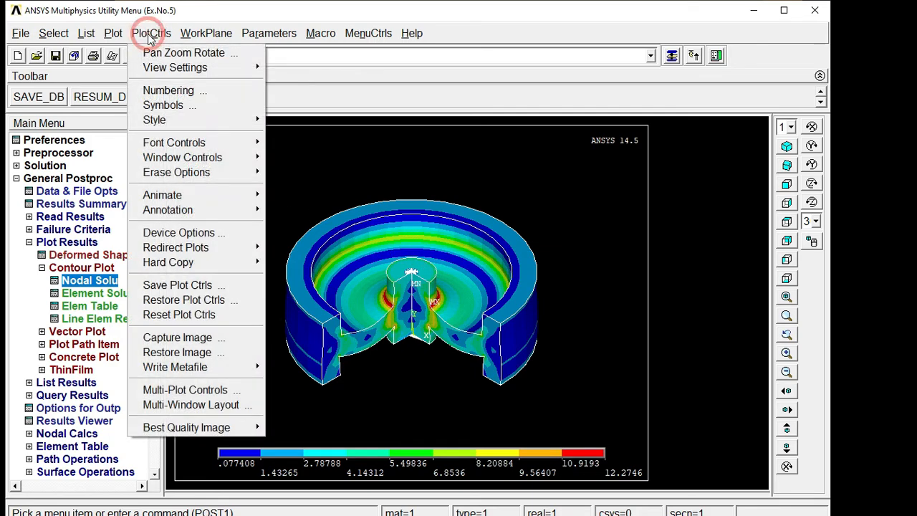
mouse_move(258, 368)
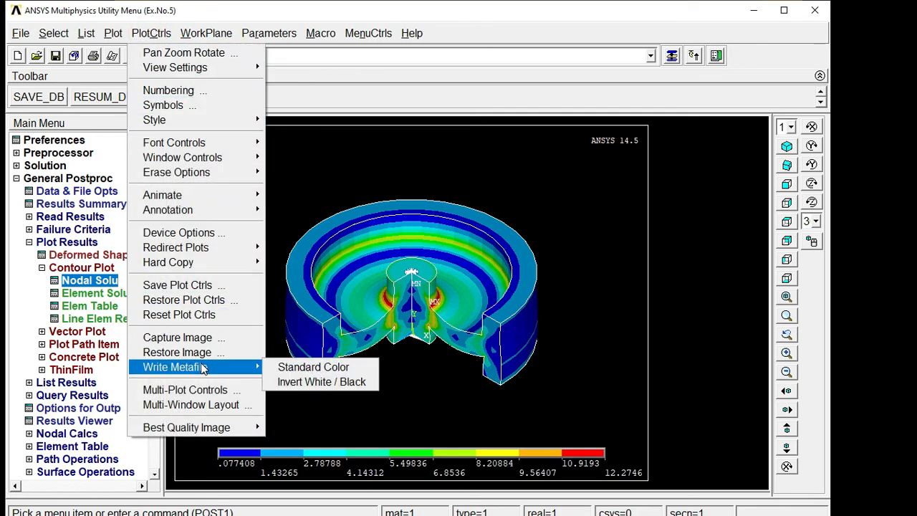
click(321, 382)
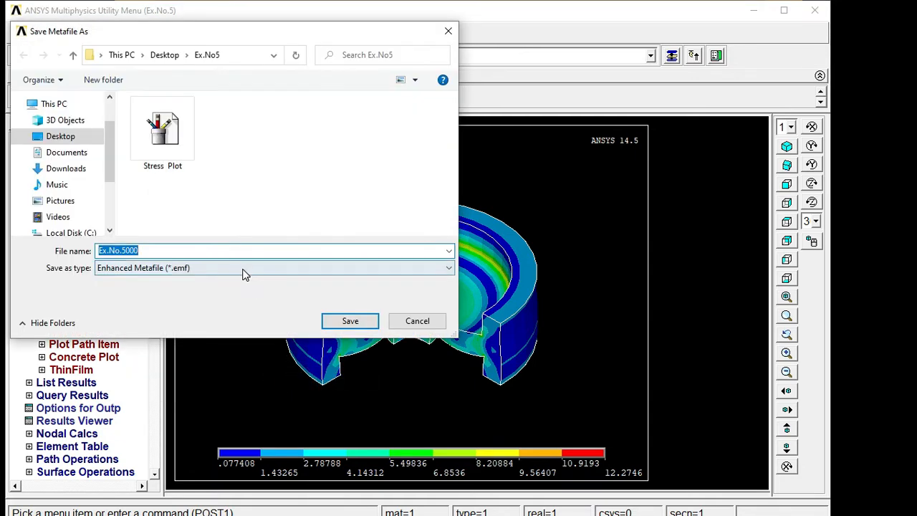
key(BackSpace)
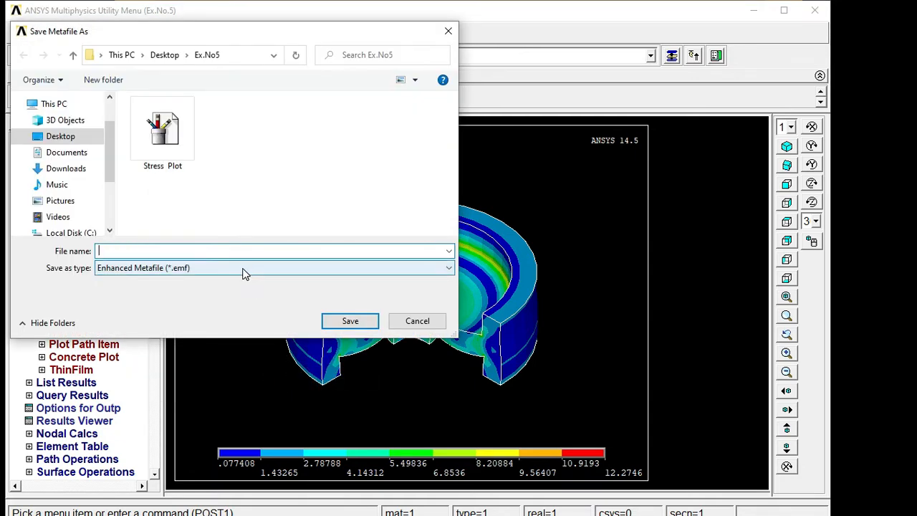
text(St)
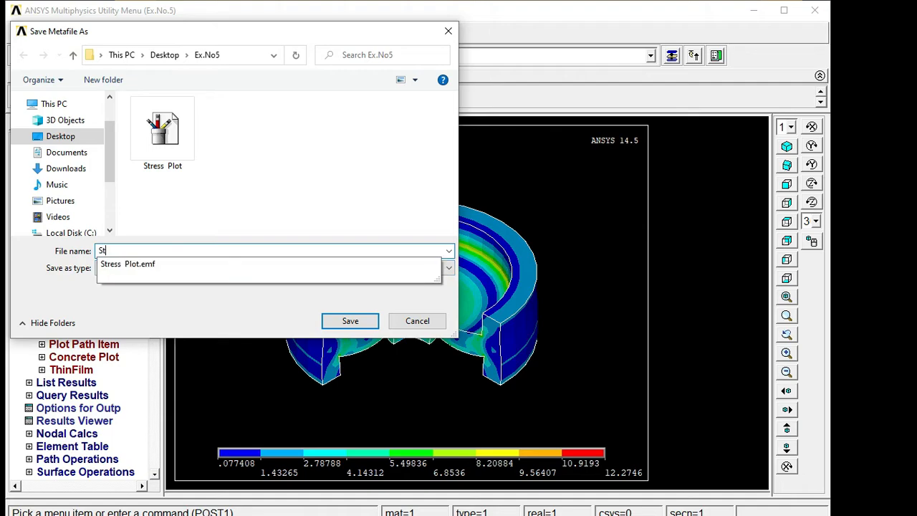
text(ress Plot )
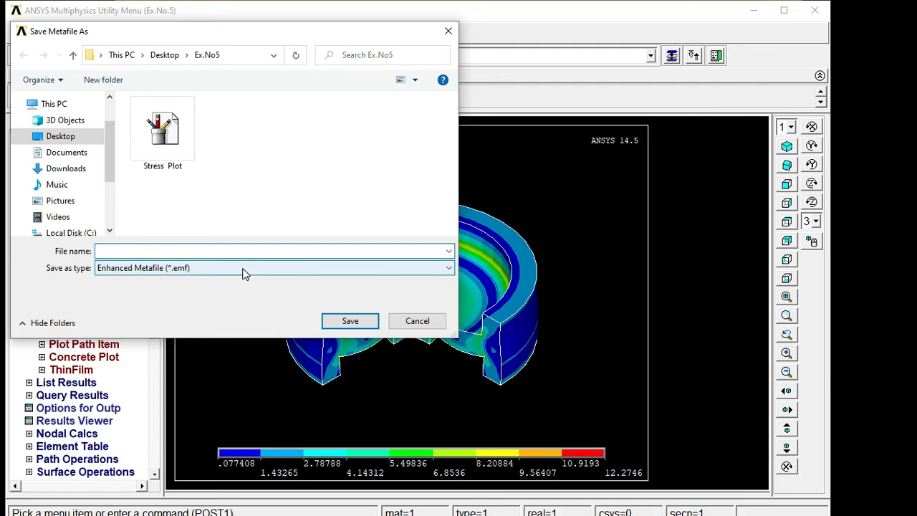
text(#)
key(BackSpace)
text(3D)
key(Return)
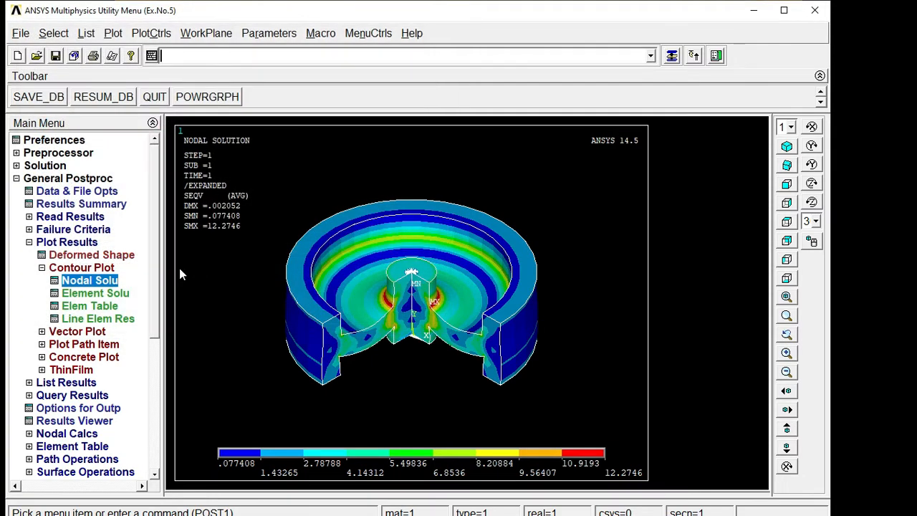
Step: Collapse the Contour Plot, Plot Results and General Postproc branches and bring up List > Results
click(92, 269)
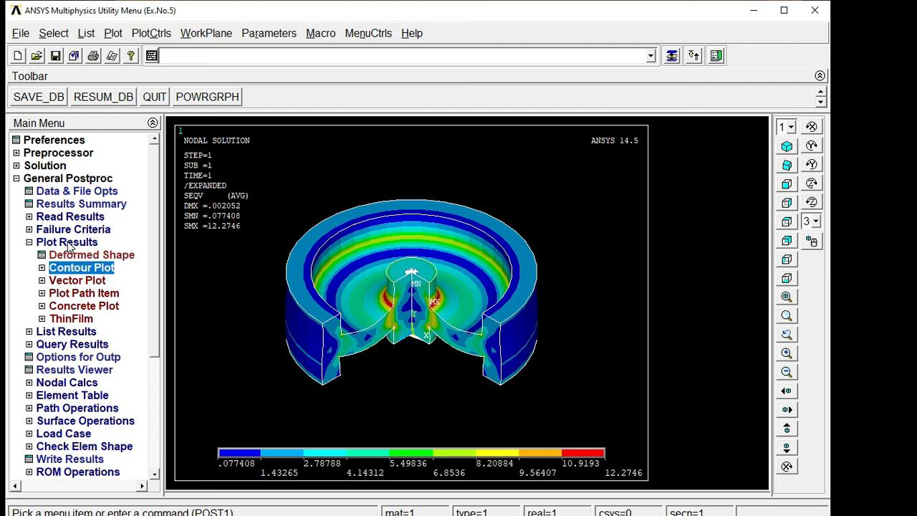
click(69, 243)
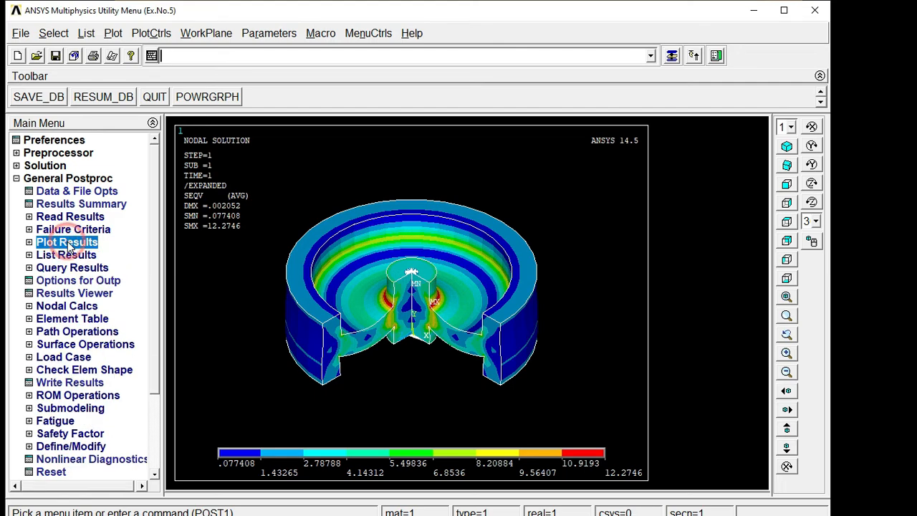
click(45, 180)
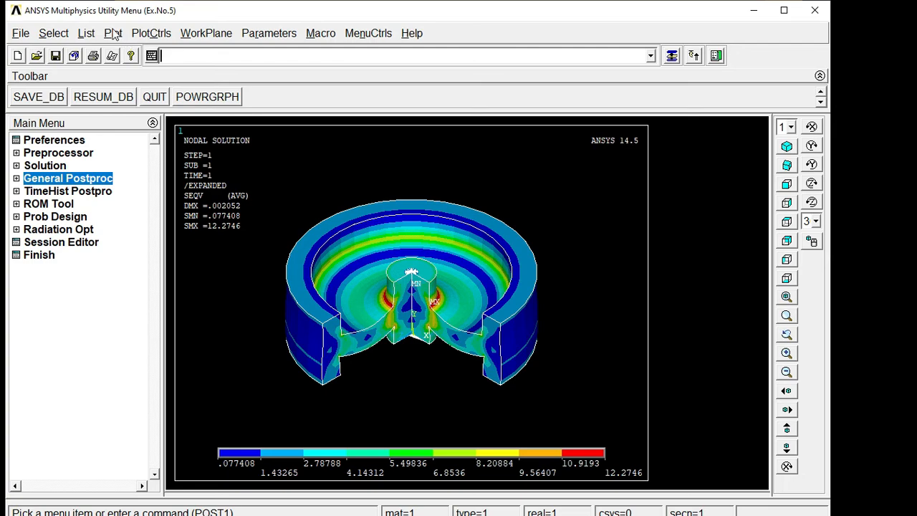
click(86, 35)
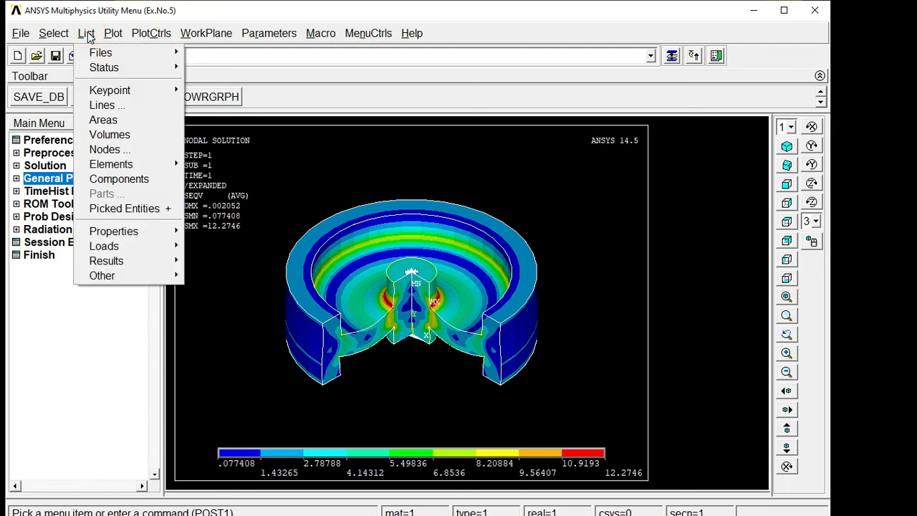
mouse_move(148, 259)
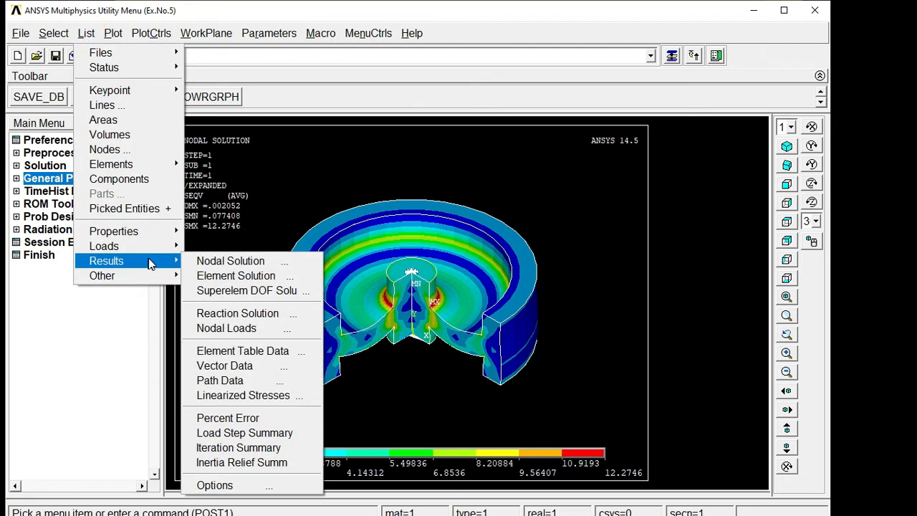
Step: List the nodal von Mises stress solution, giving S1, S2, S3, SINT and SEQV per node
click(237, 262)
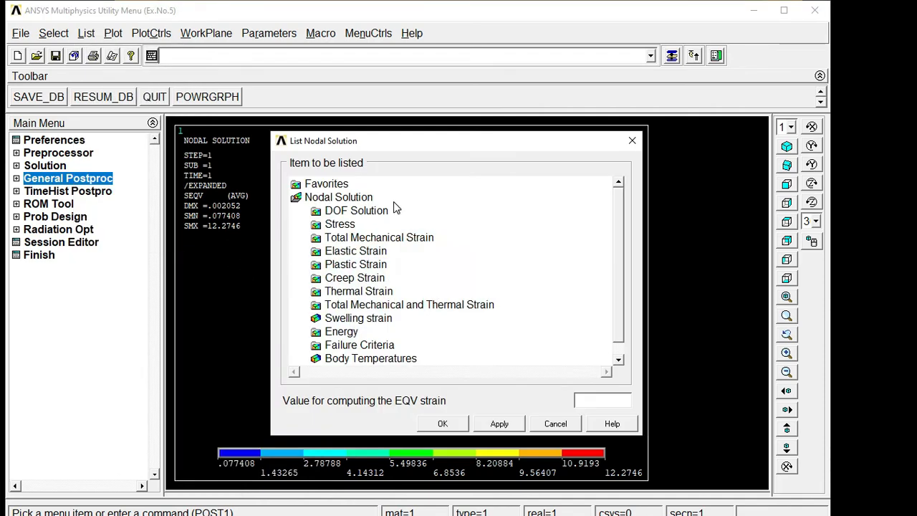
double_click(347, 226)
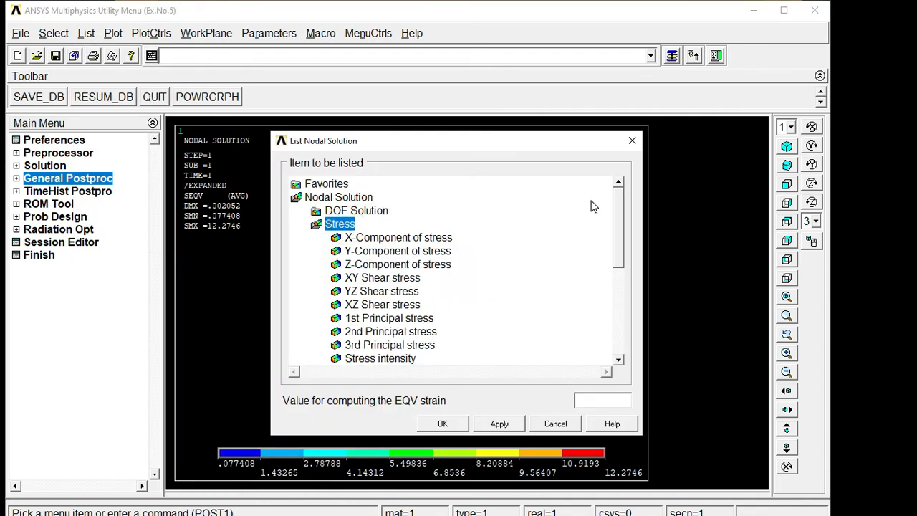
drag(619, 199, 619, 224)
click(385, 319)
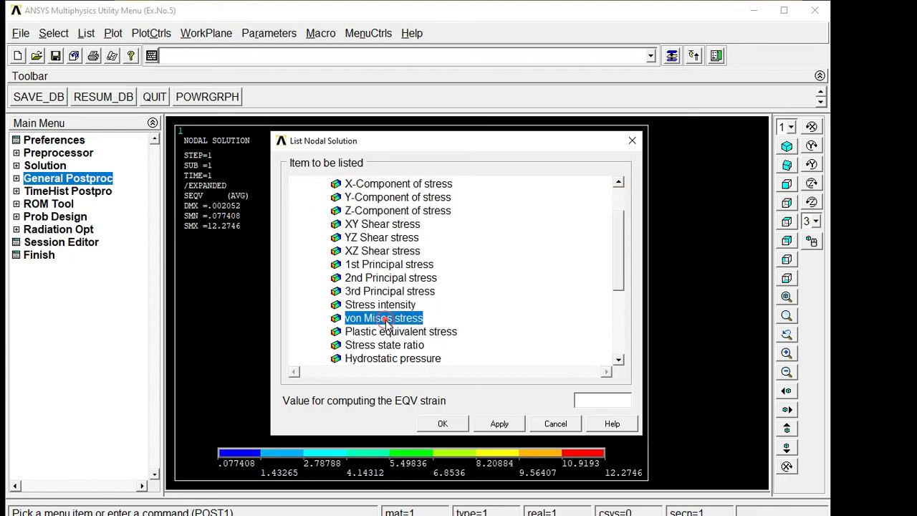
click(444, 424)
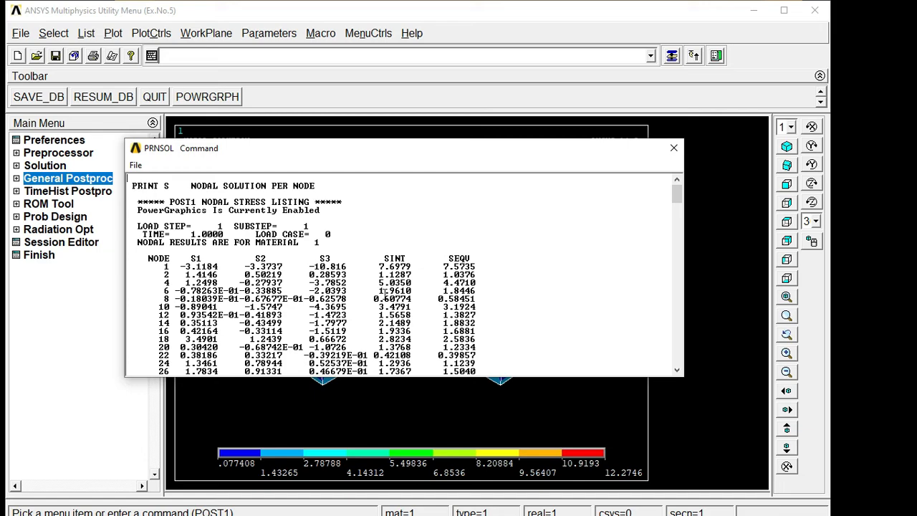
Step: Scroll to the listing summary: maximum SEQV 12.275 at node 58, minimum 0.077408 at node 104
scroll(359, 275, down, 1)
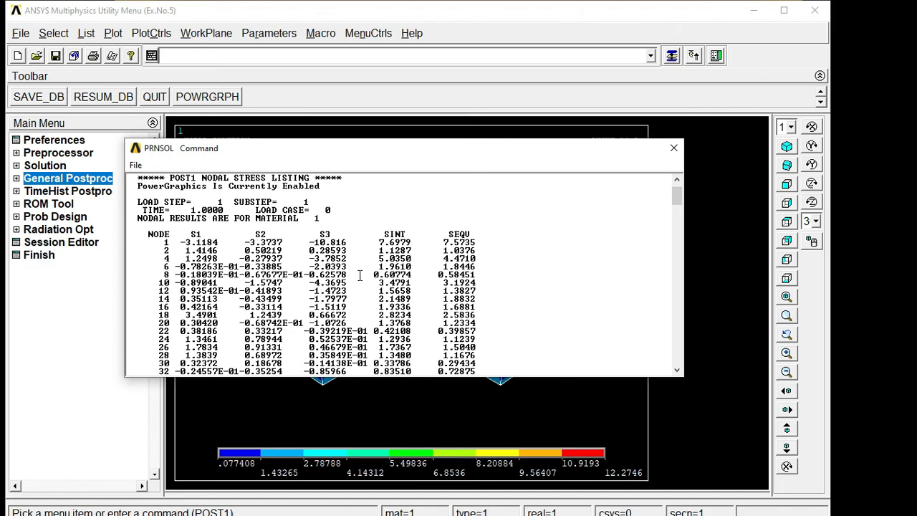
scroll(359, 275, down, 2)
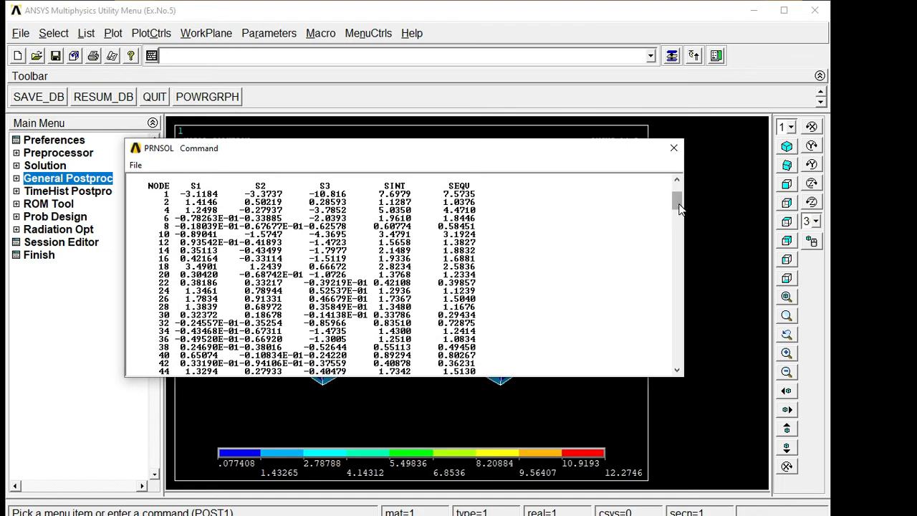
drag(677, 201, 674, 368)
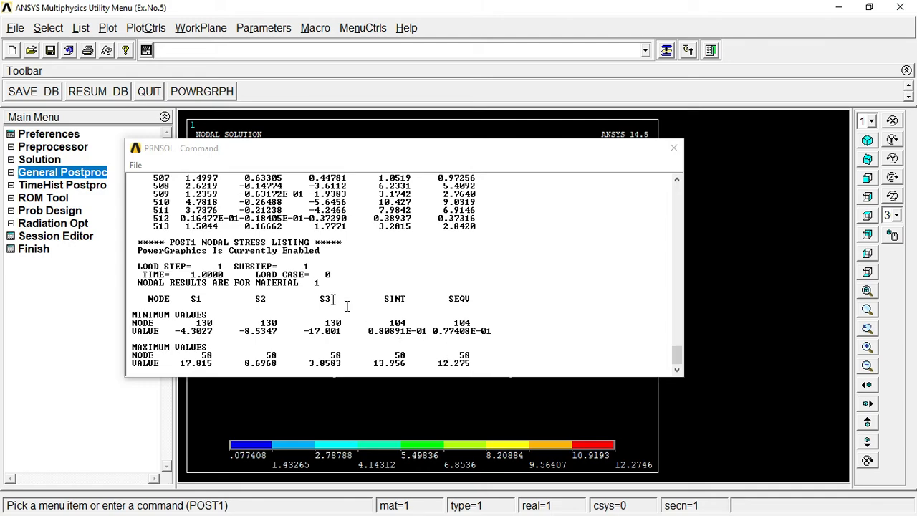
Step: Save the PRNSOL stress listing as 'List Result' and close the listing window
click(135, 166)
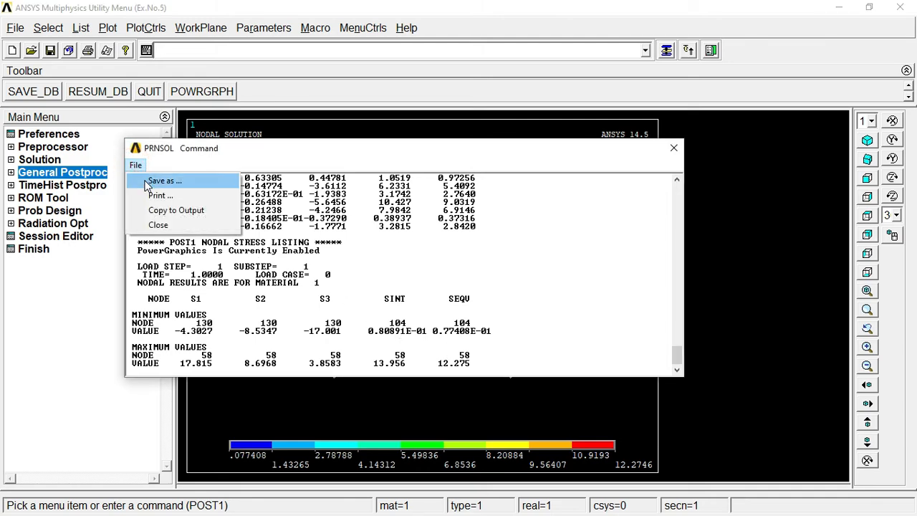
click(151, 181)
key(BackSpace)
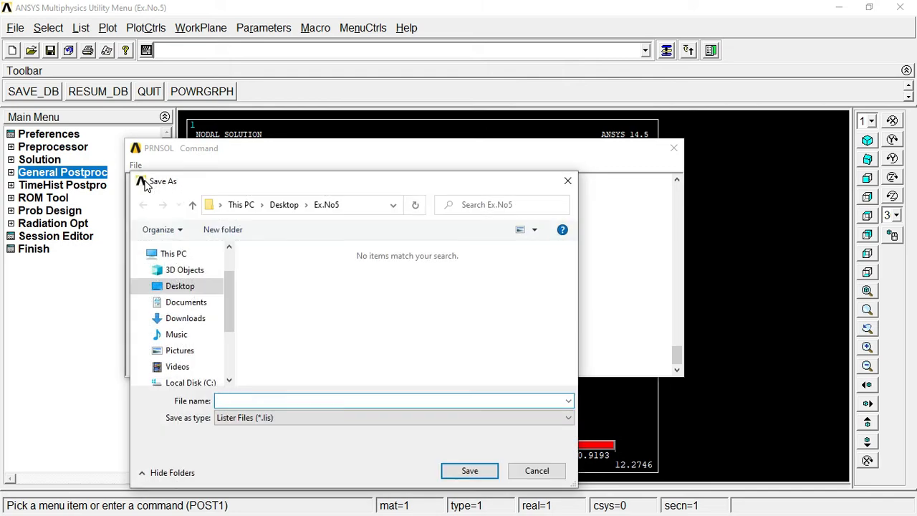
text(List  Result)
key(Return)
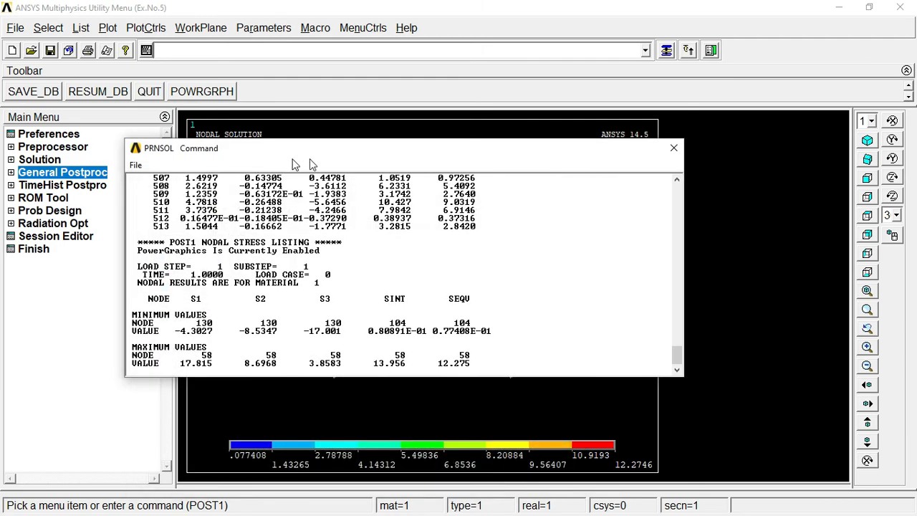
click(674, 149)
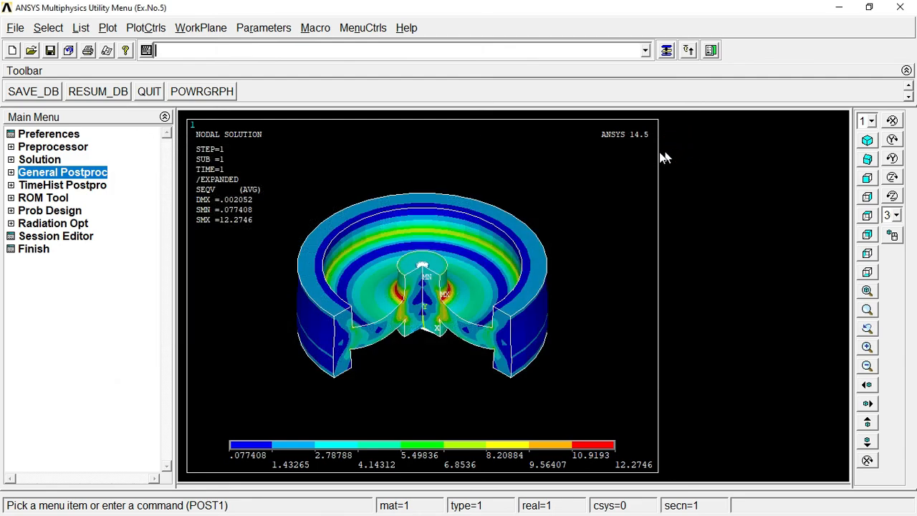